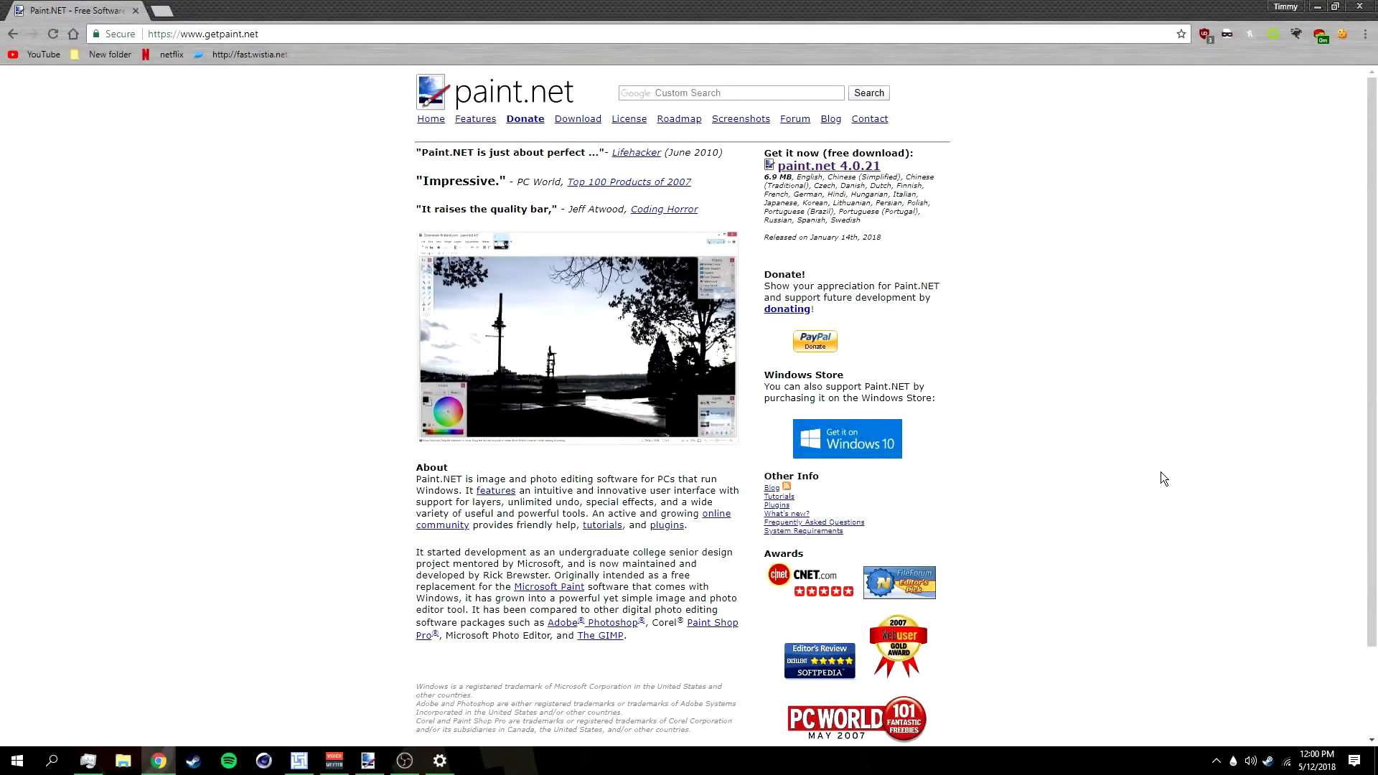
- Go to the getpaint.net Download page listing paint.net 4.0.21
{"action": "left_click", "coordinate": [276, 38]}
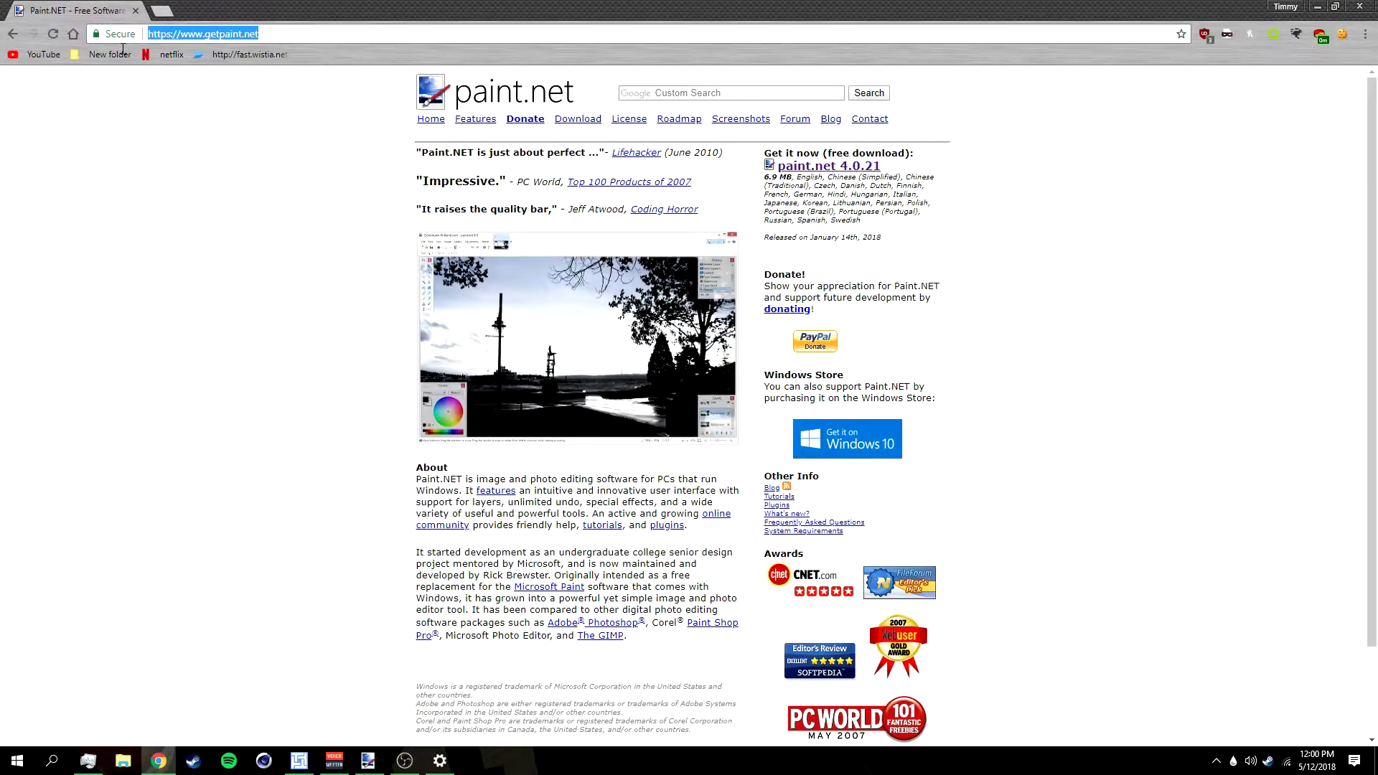
{"action": "left_click", "coordinate": [993, 346]}
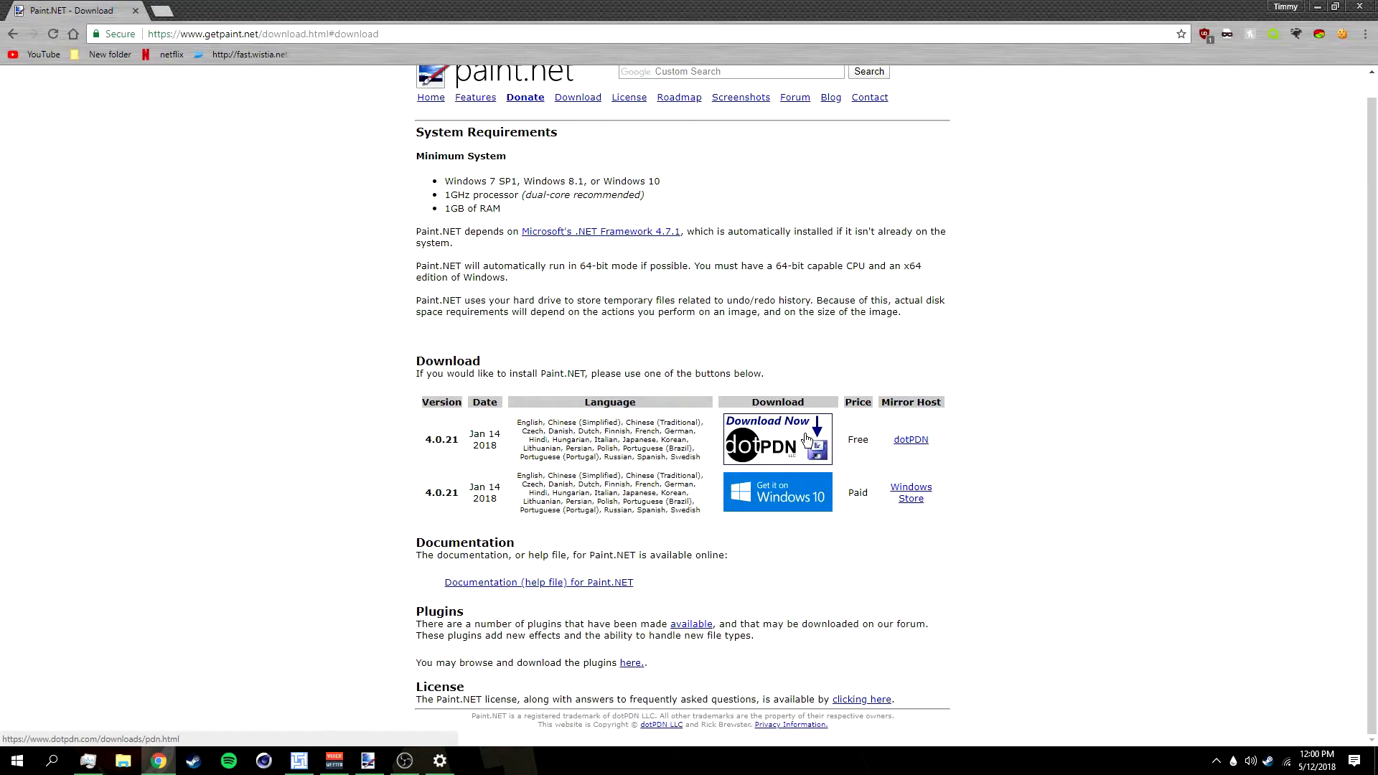
- Start the paint.net 4.0.21 download from the dotPDN page, then cancel it
{"action": "left_click", "coordinate": [806, 439]}
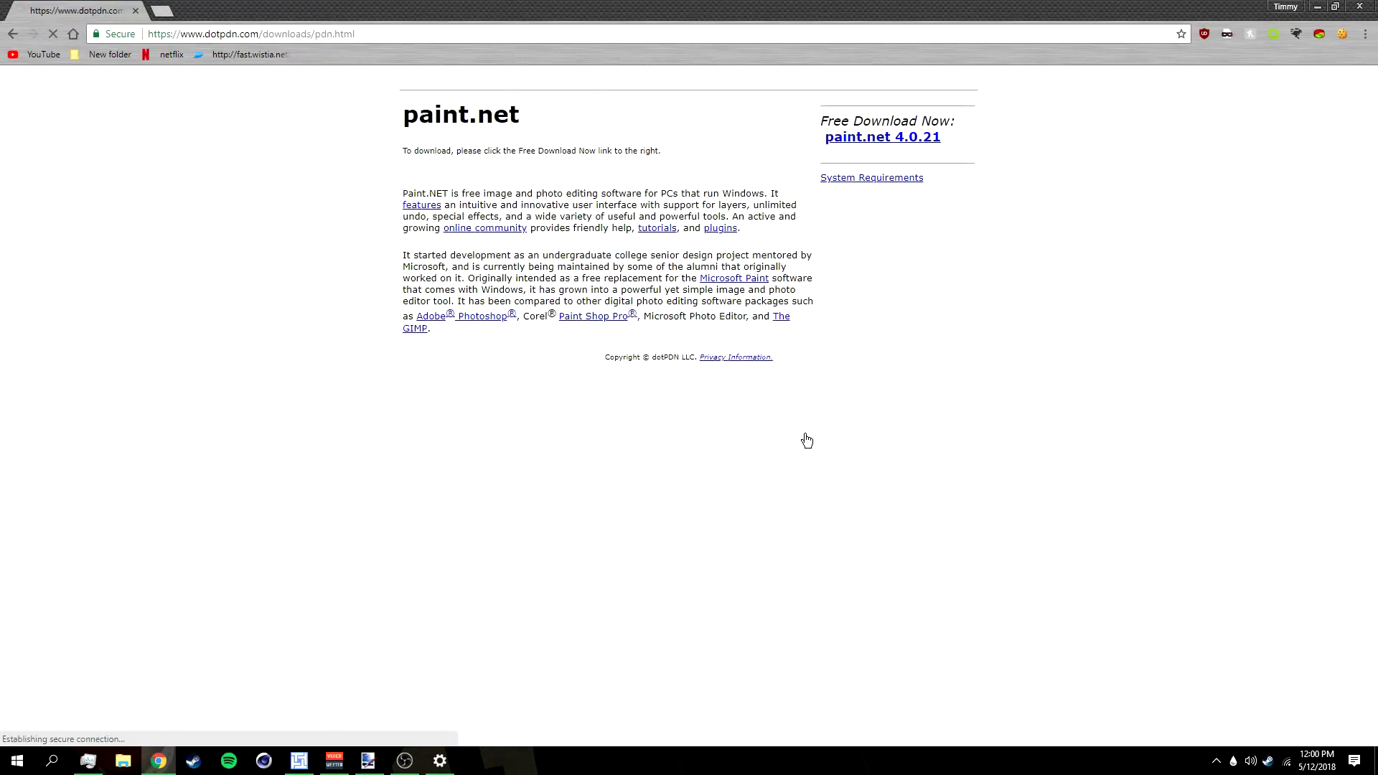
{"action": "left_click", "coordinate": [918, 153]}
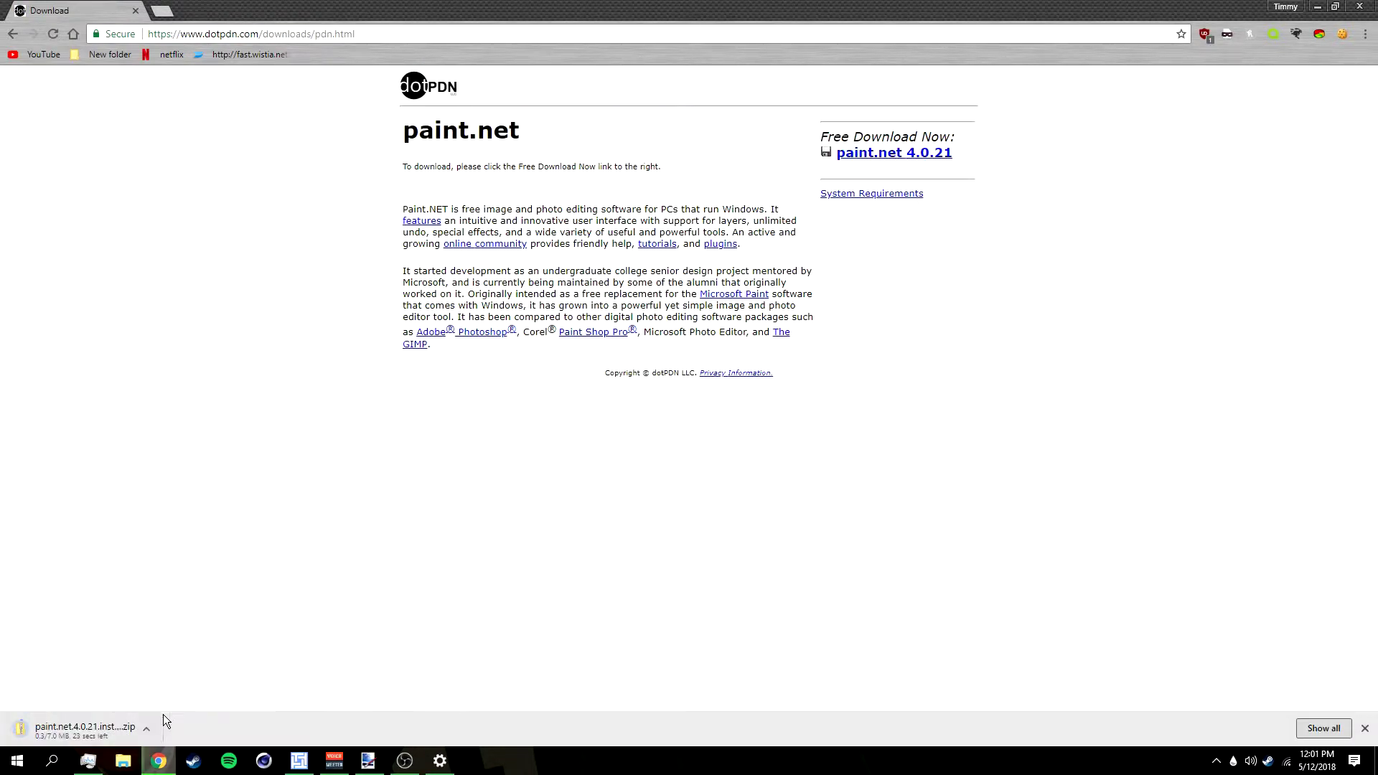
{"action": "left_click", "coordinate": [150, 729]}
{"action": "left_click", "coordinate": [175, 705]}
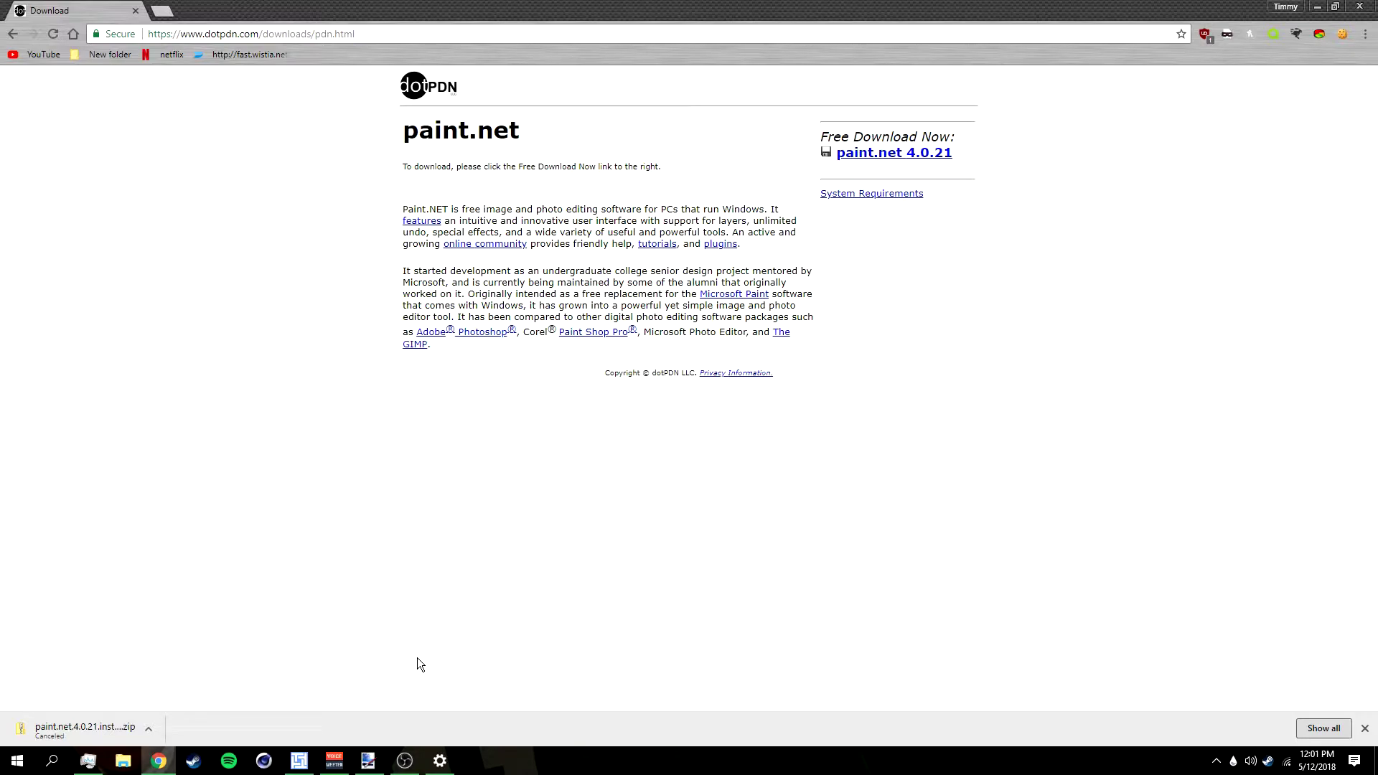
- Create a new blank 1000 × 1000 pixel image in paint.net
{"action": "left_click", "coordinate": [369, 762]}
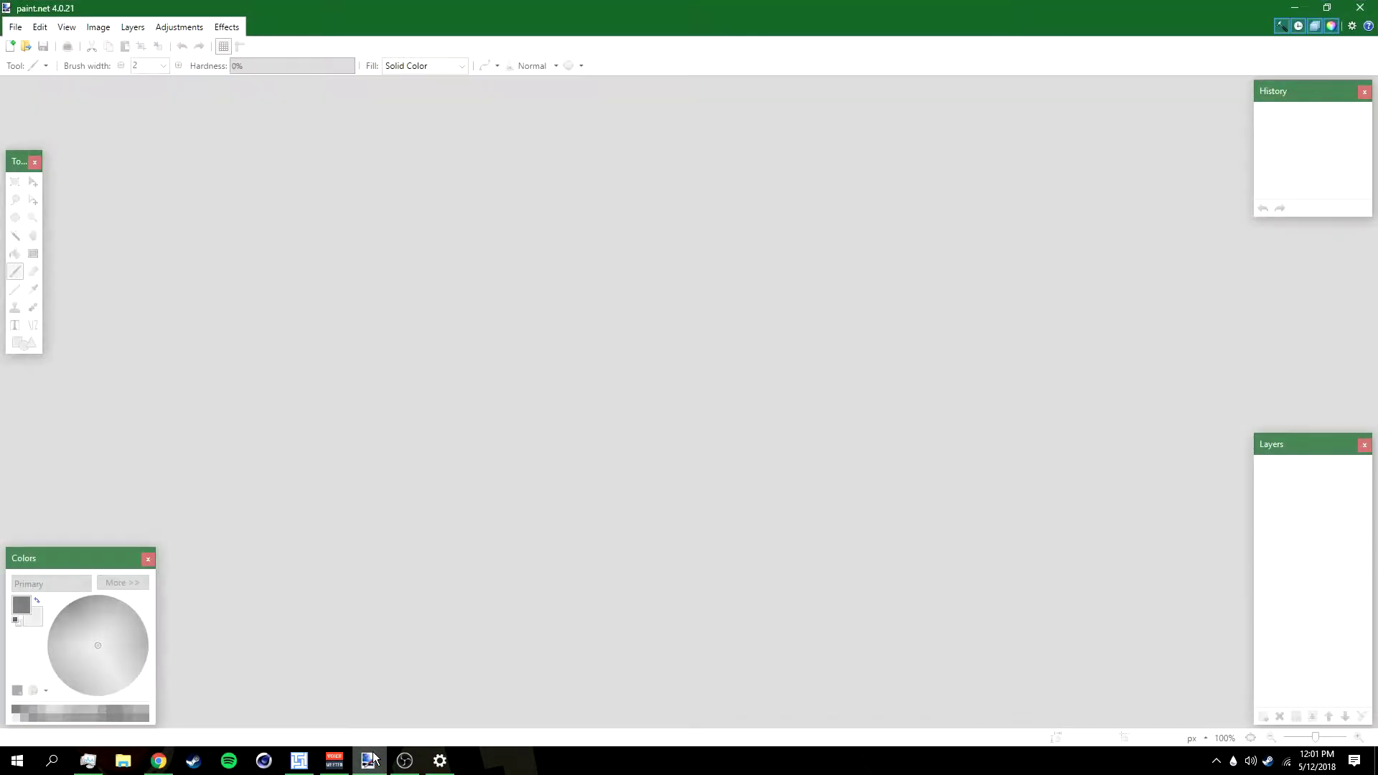
{"action": "left_click", "coordinate": [15, 29]}
{"action": "left_click", "coordinate": [32, 44]}
{"action": "type", "text": "10"}
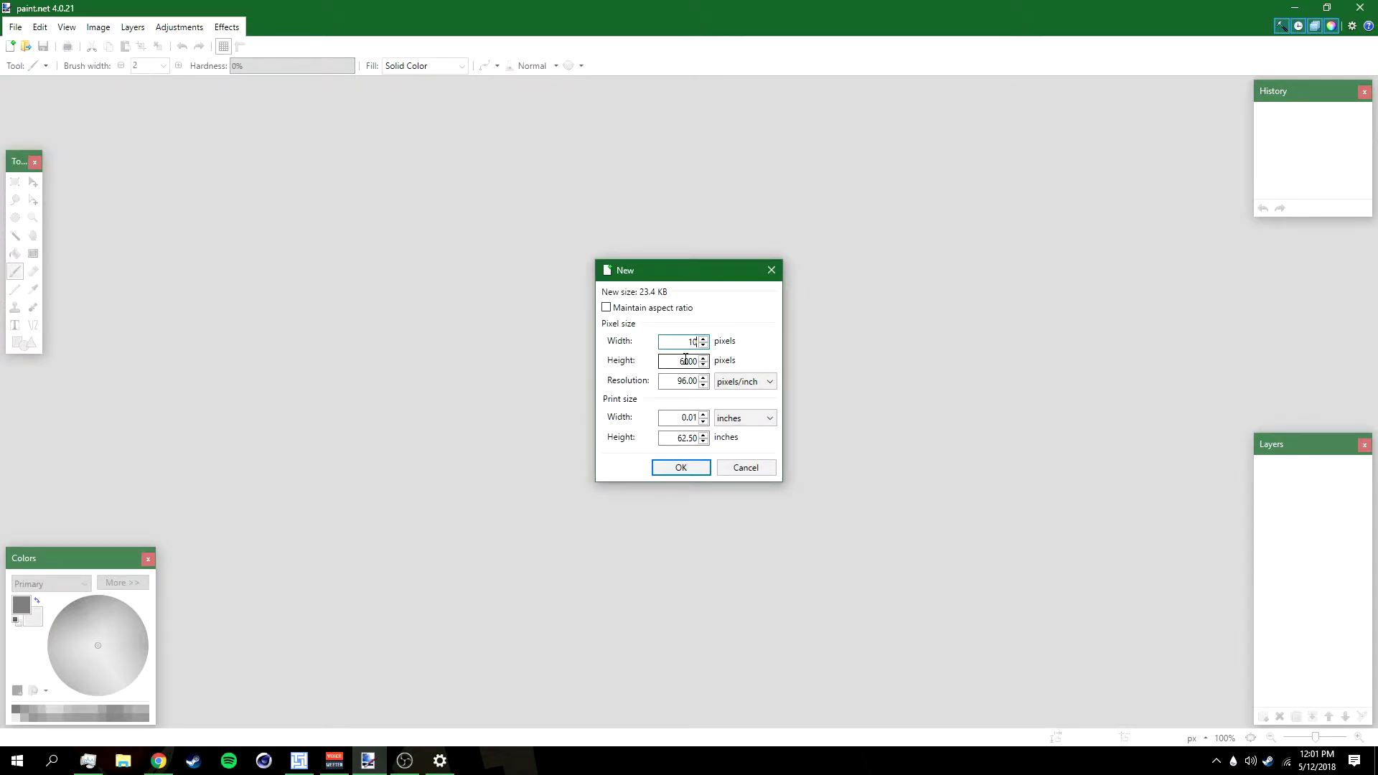
{"action": "type", "text": "00"}
{"action": "key", "text": "Tab"}
{"action": "type", "text": "1000"}
{"action": "left_click", "coordinate": [694, 472]}
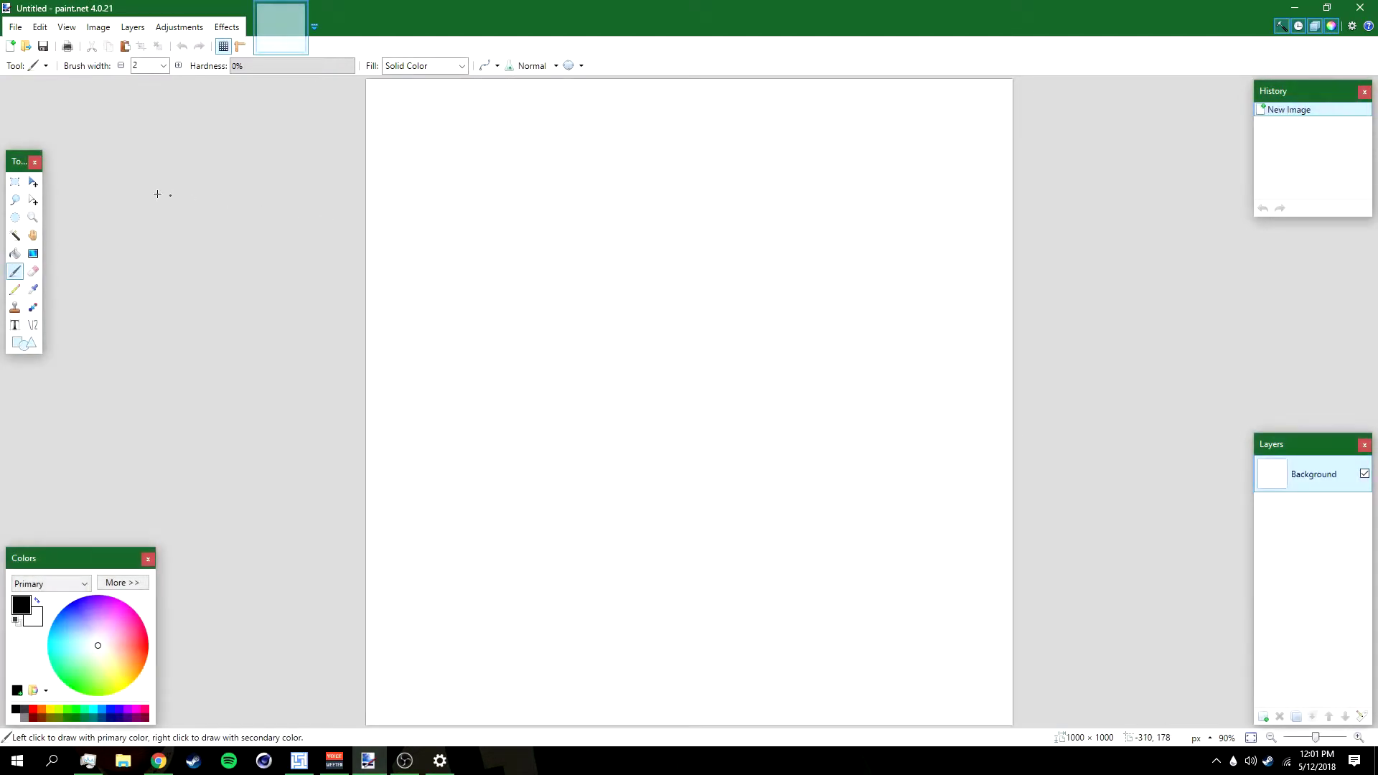
- Open farrel-nobel-399946.jpg from the Downloads > wallpapers folder
{"action": "left_click", "coordinate": [33, 183]}
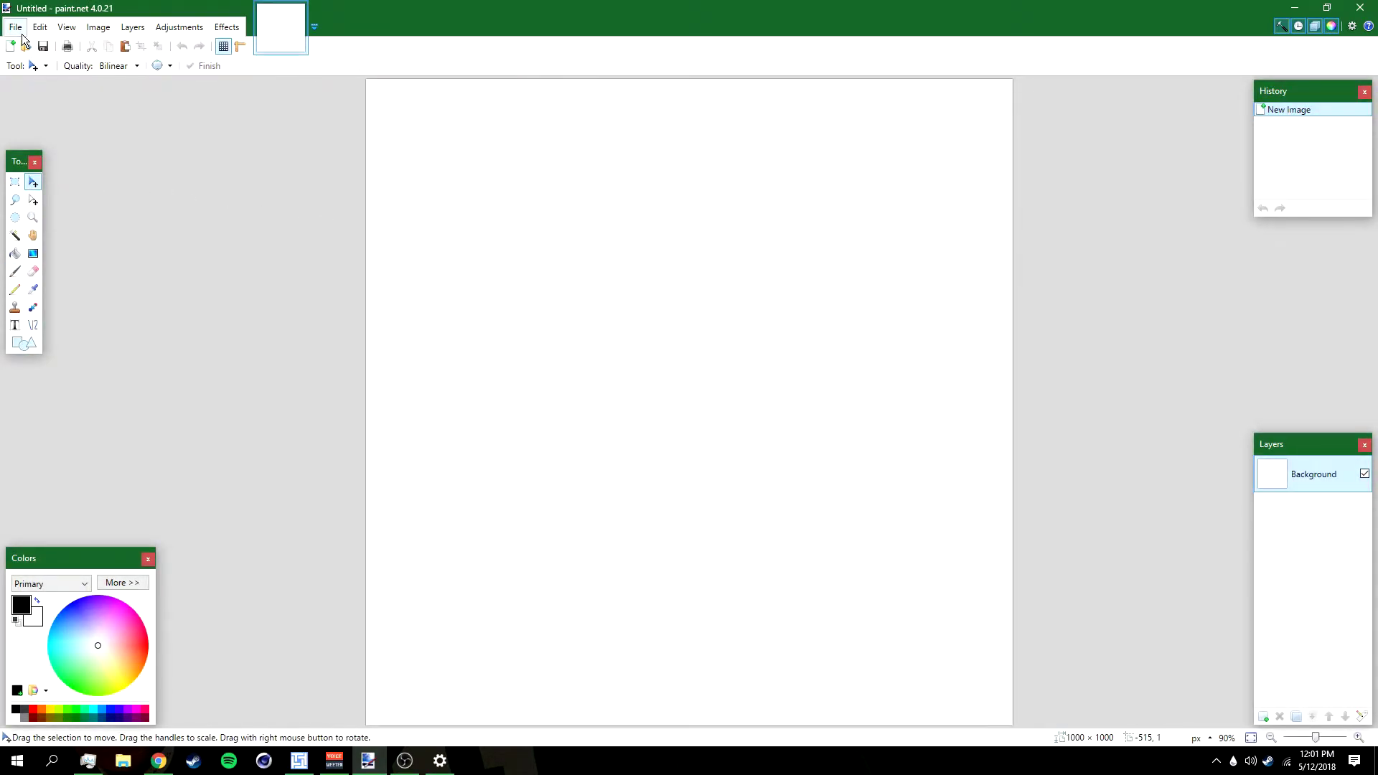
{"action": "left_click", "coordinate": [15, 27]}
{"action": "left_click", "coordinate": [29, 67]}
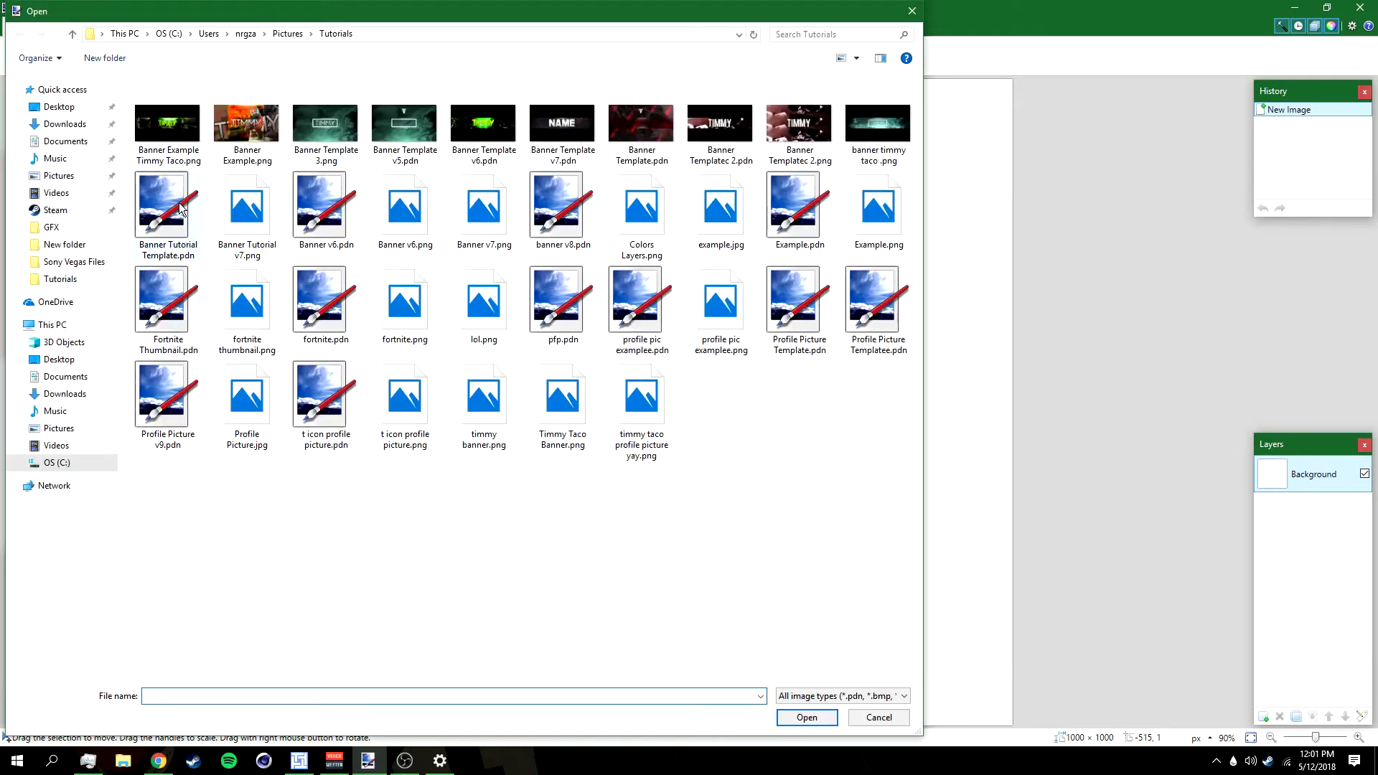
{"action": "left_click", "coordinate": [65, 394]}
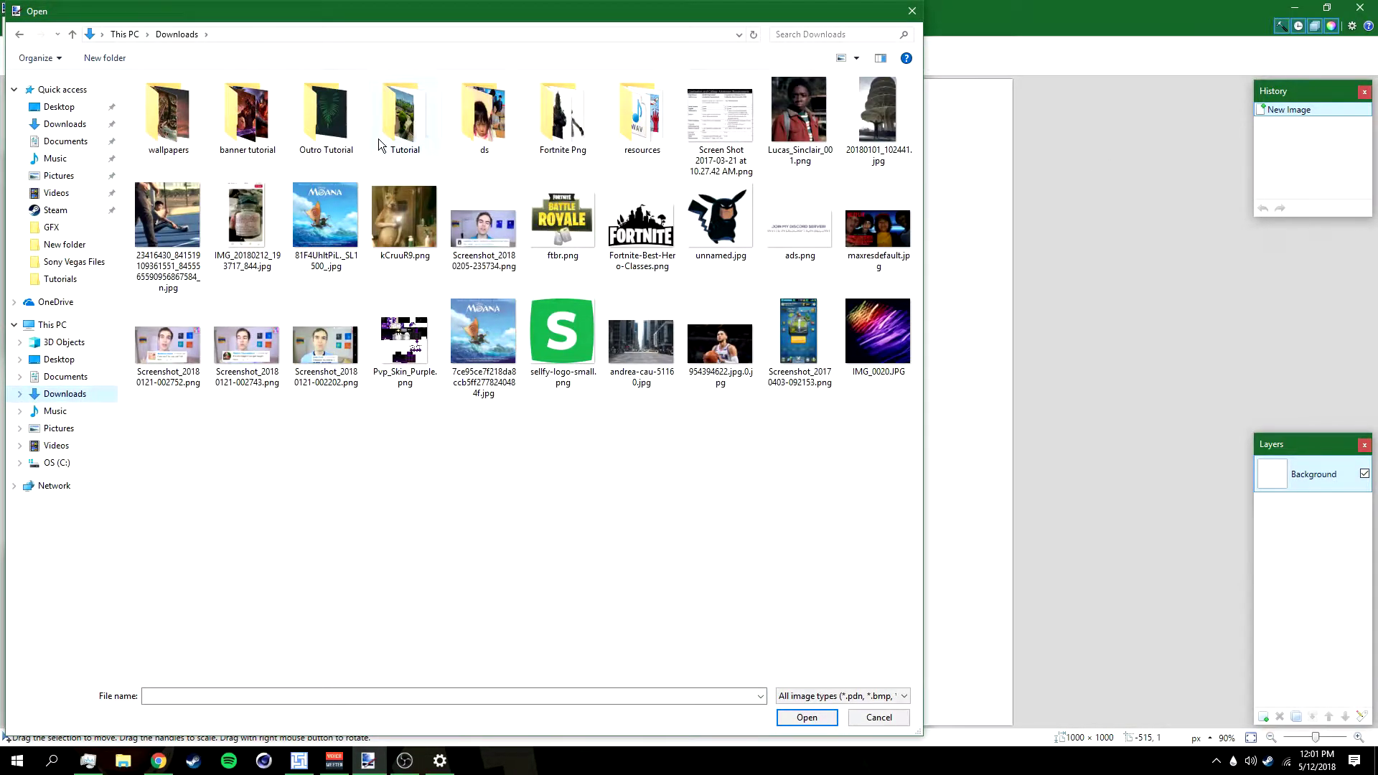
{"action": "double_click", "coordinate": [172, 122]}
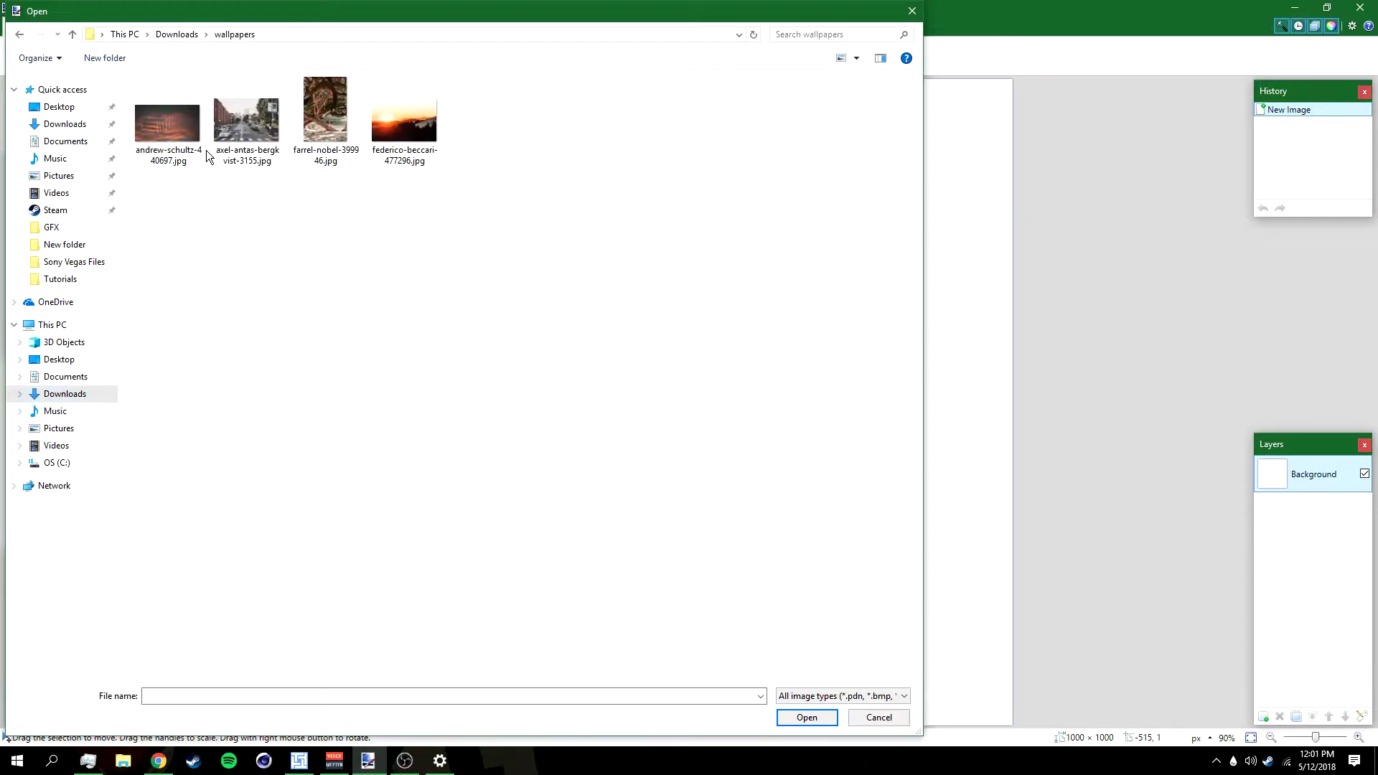
{"action": "left_click", "coordinate": [324, 153]}
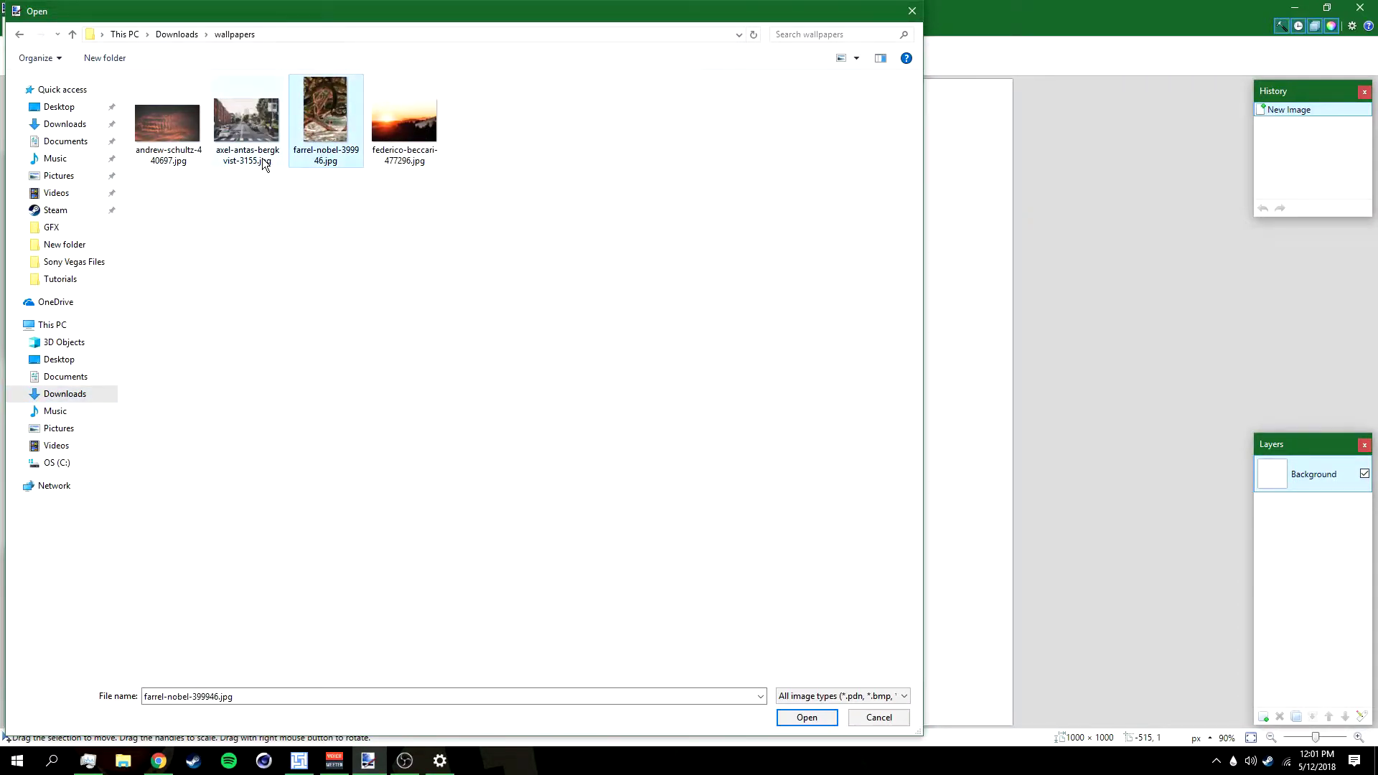
{"action": "left_click", "coordinate": [799, 718]}
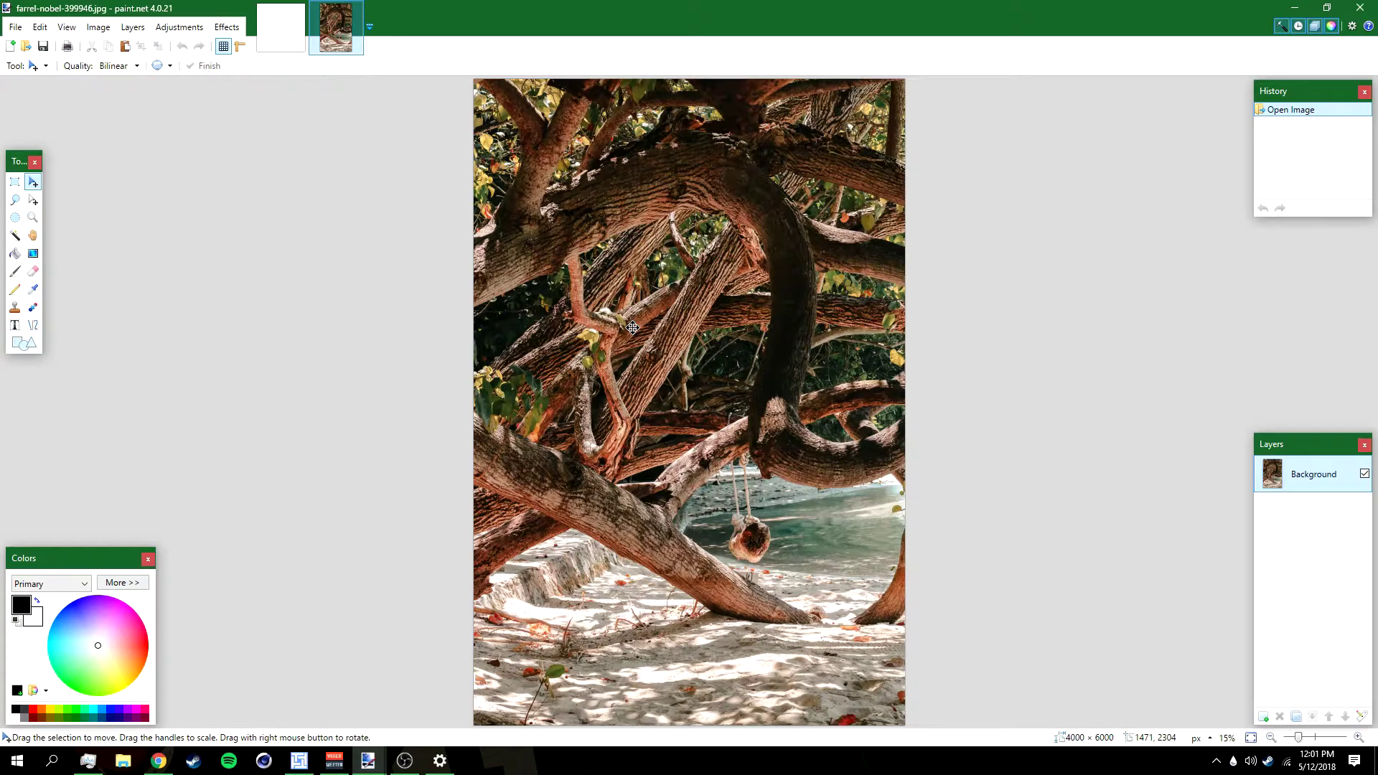
- Copy the tree photo and paste it into the Untitled image, keeping the 1000 × 1000 canvas
{"action": "key", "text": "ctrl+c"}
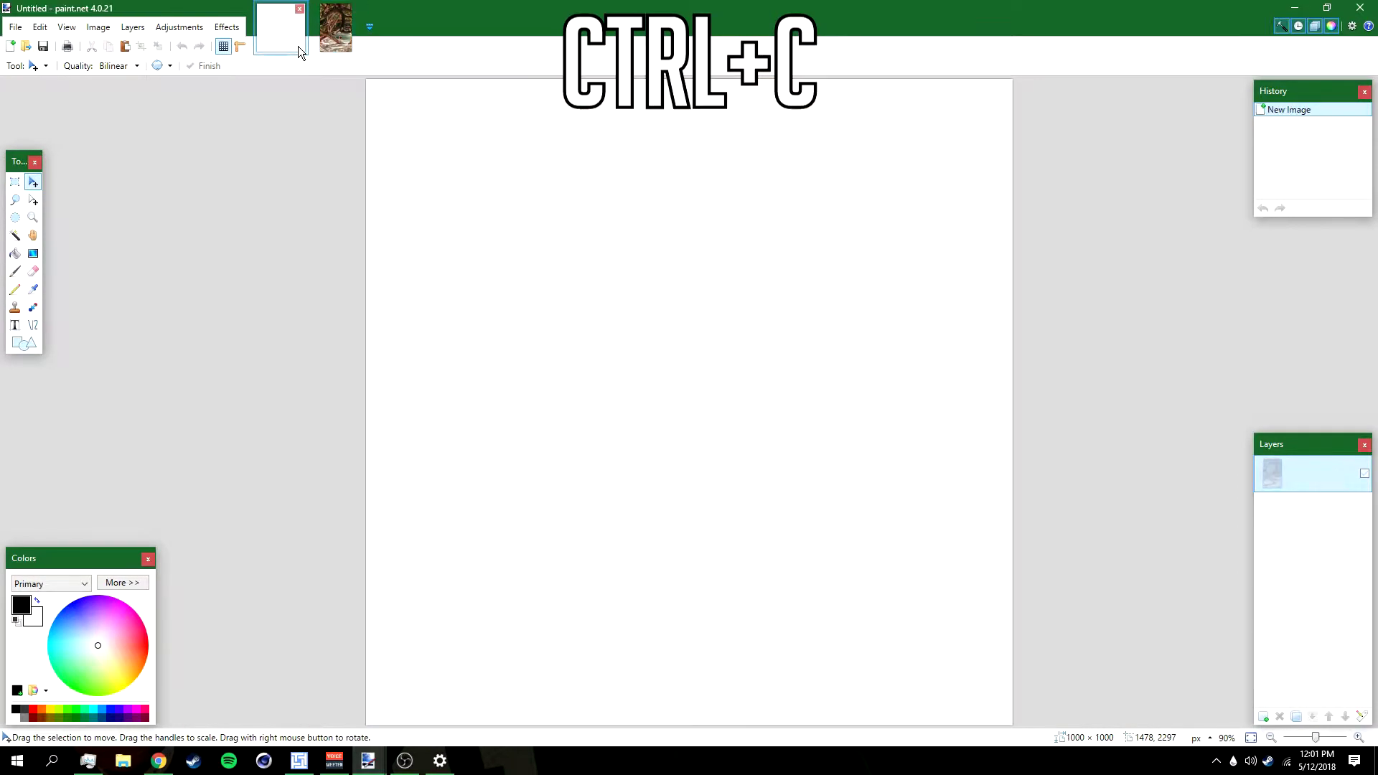
{"action": "left_click", "coordinate": [299, 46]}
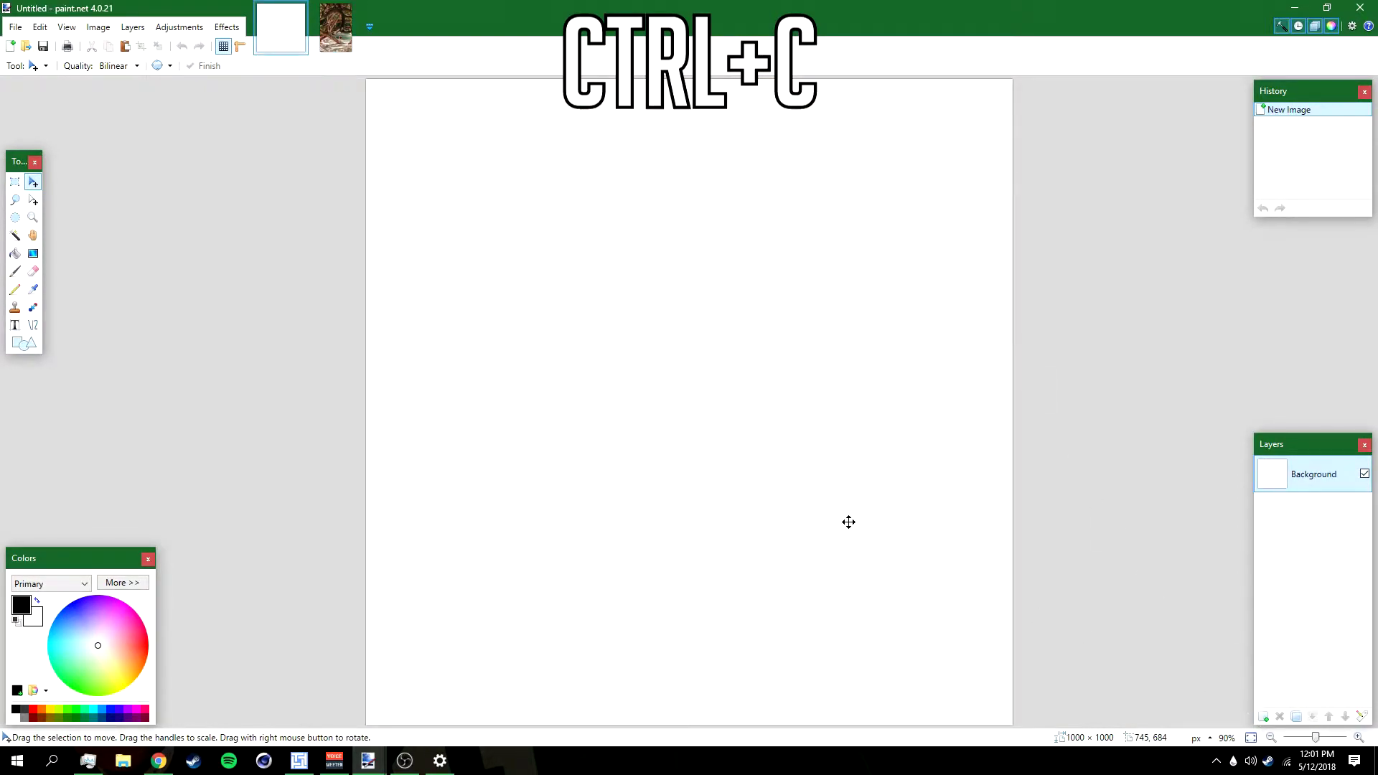
{"action": "key", "text": "ctrl+v"}
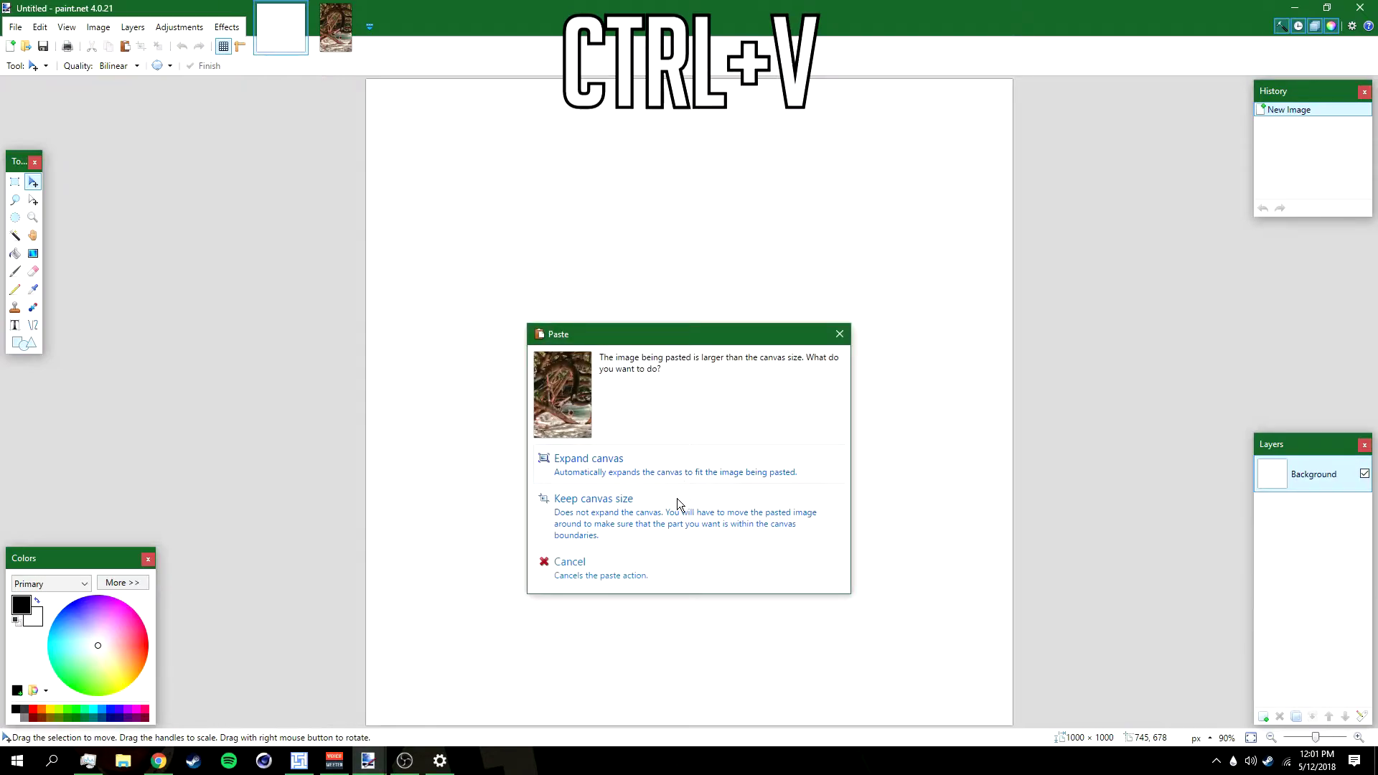
{"action": "left_click", "coordinate": [726, 515]}
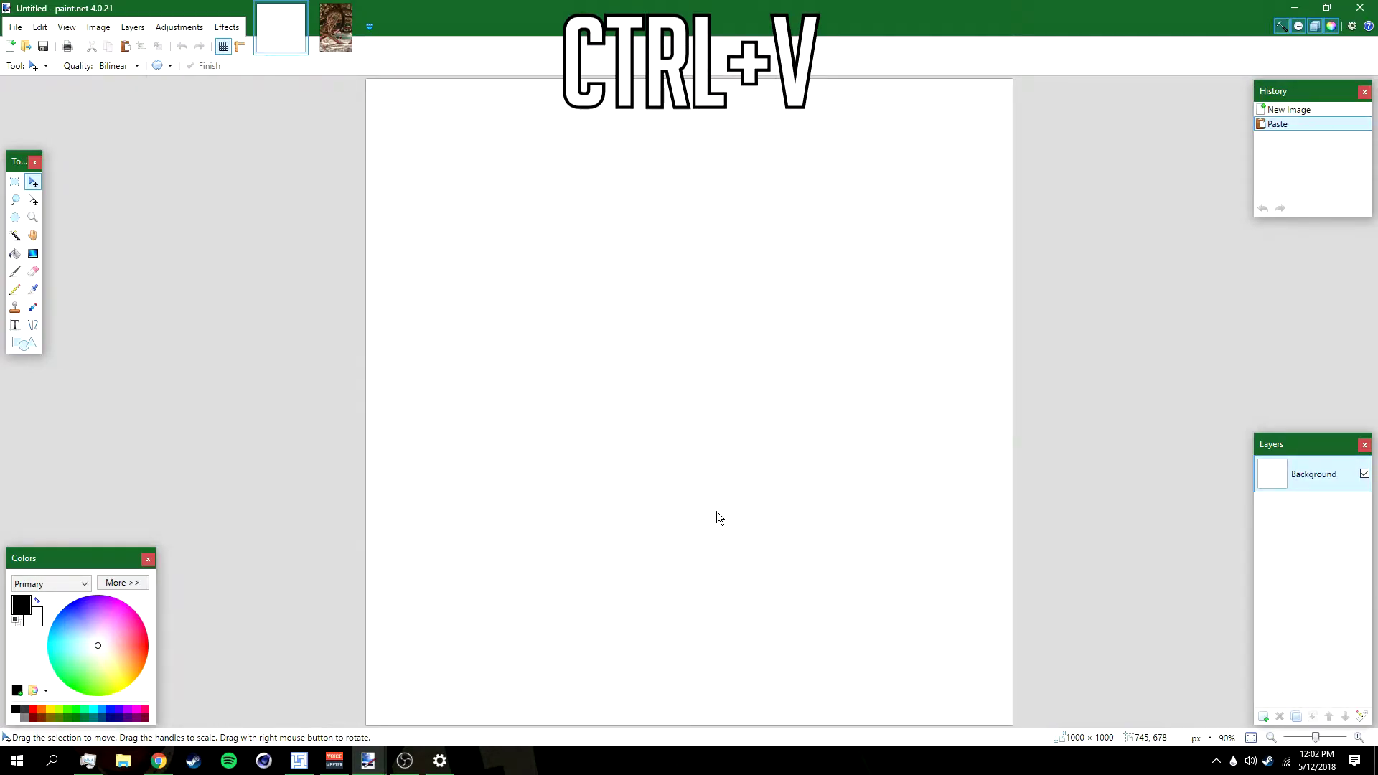
- Scale the pasted photo down to fill the square canvas and deselect it
{"action": "scroll", "coordinate": [710, 503], "scroll_direction": "down", "scroll_amount": 3}
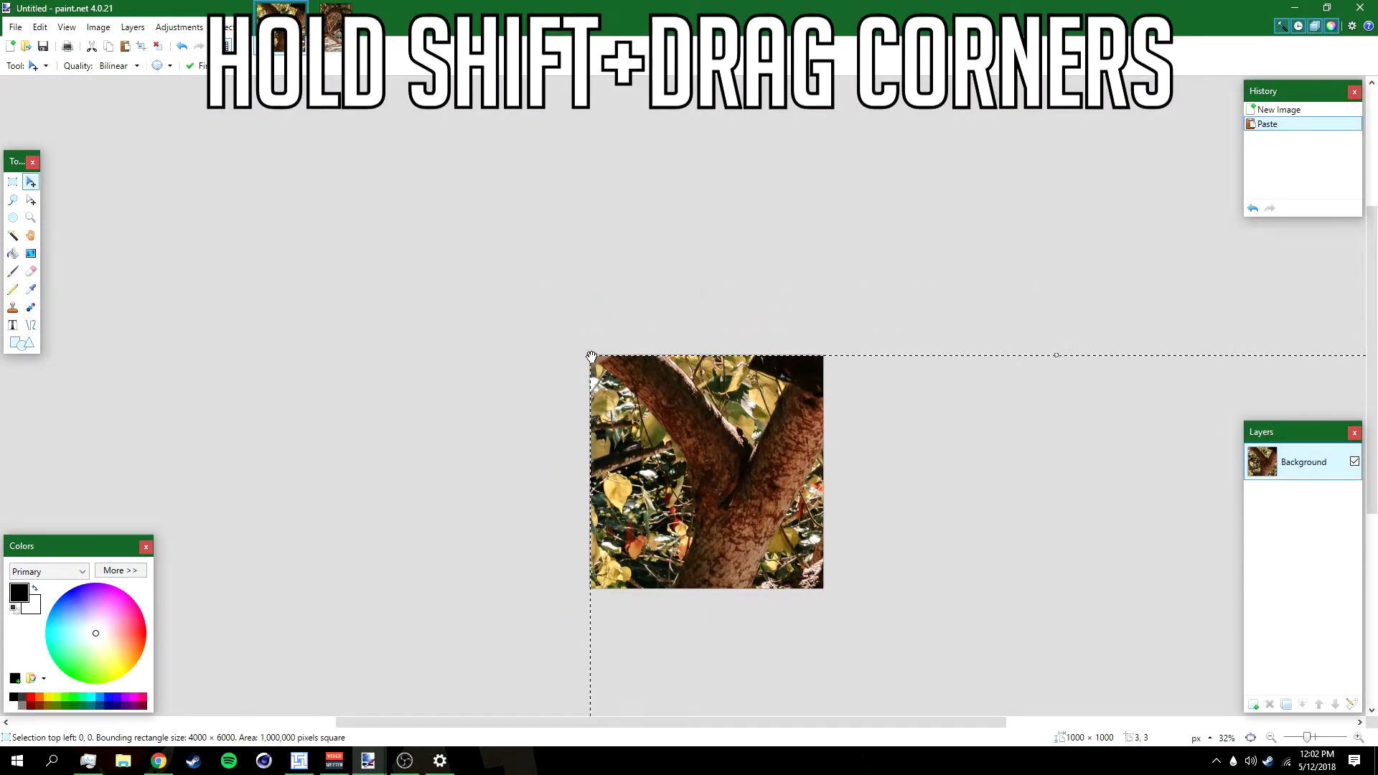
{"action": "left_click_drag", "start_coordinate": [591, 355], "coordinate": [841, 645]}
{"action": "left_click", "coordinate": [158, 48]}
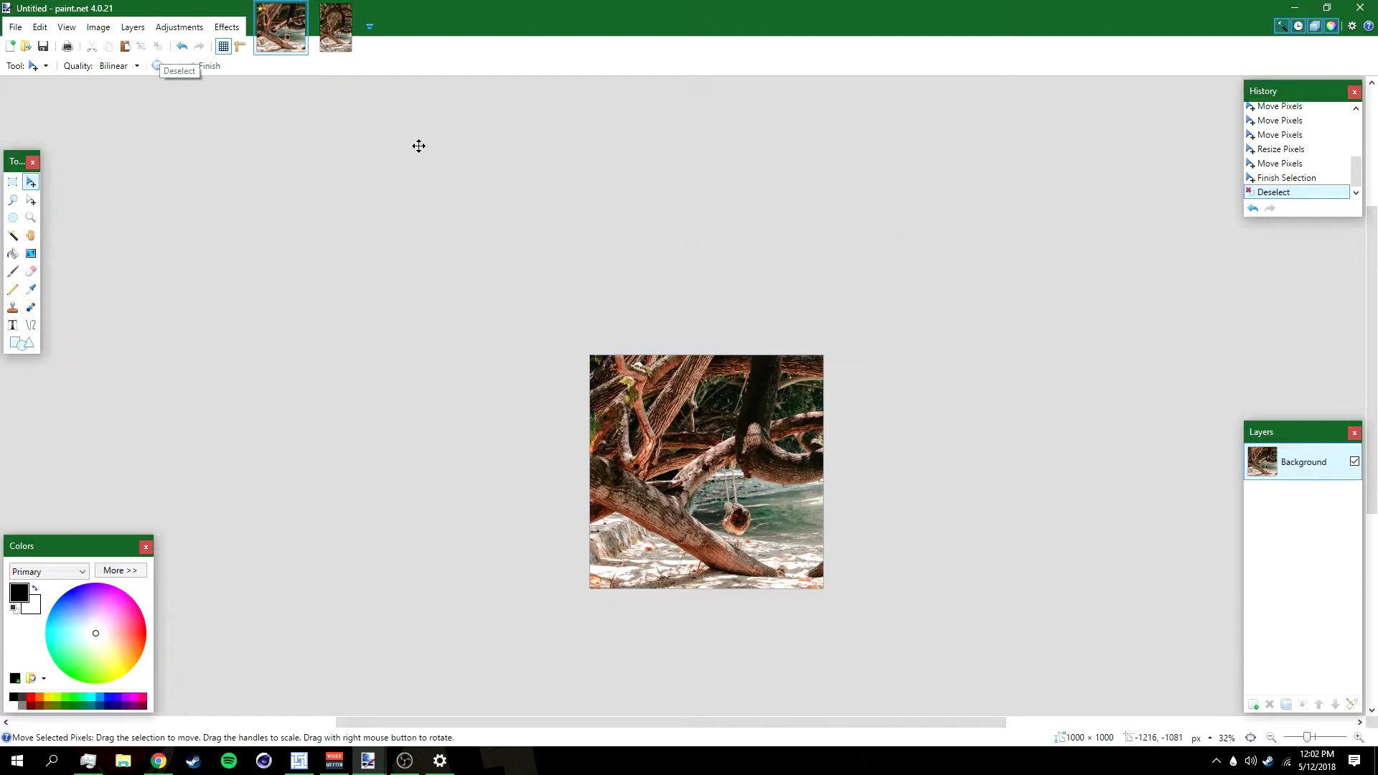
{"action": "scroll", "coordinate": [789, 347], "scroll_direction": "up", "scroll_amount": 2}
- Apply a Motion Blur to the photo, raising Distance from 10 to about 18
{"action": "scroll", "coordinate": [788, 345], "scroll_direction": "down", "scroll_amount": 2}
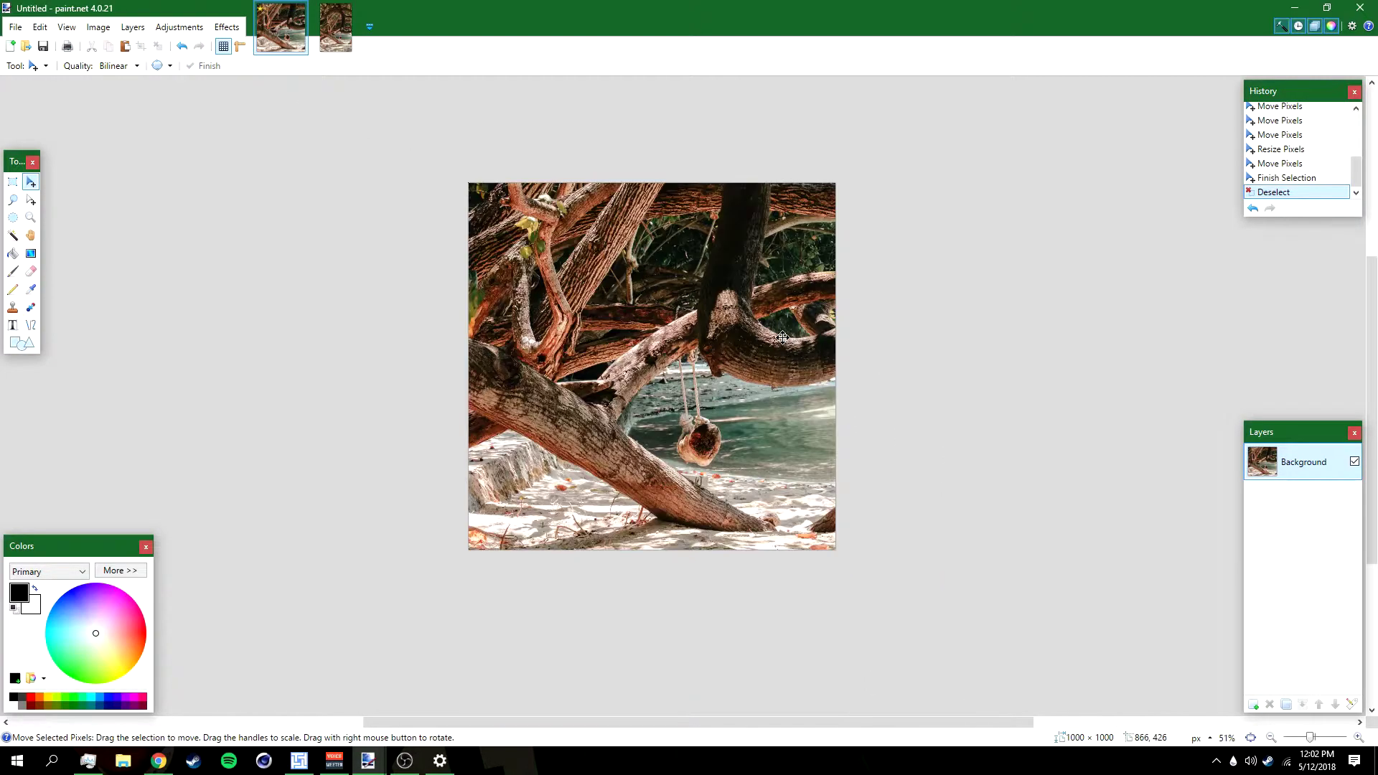
{"action": "left_click", "coordinate": [235, 29]}
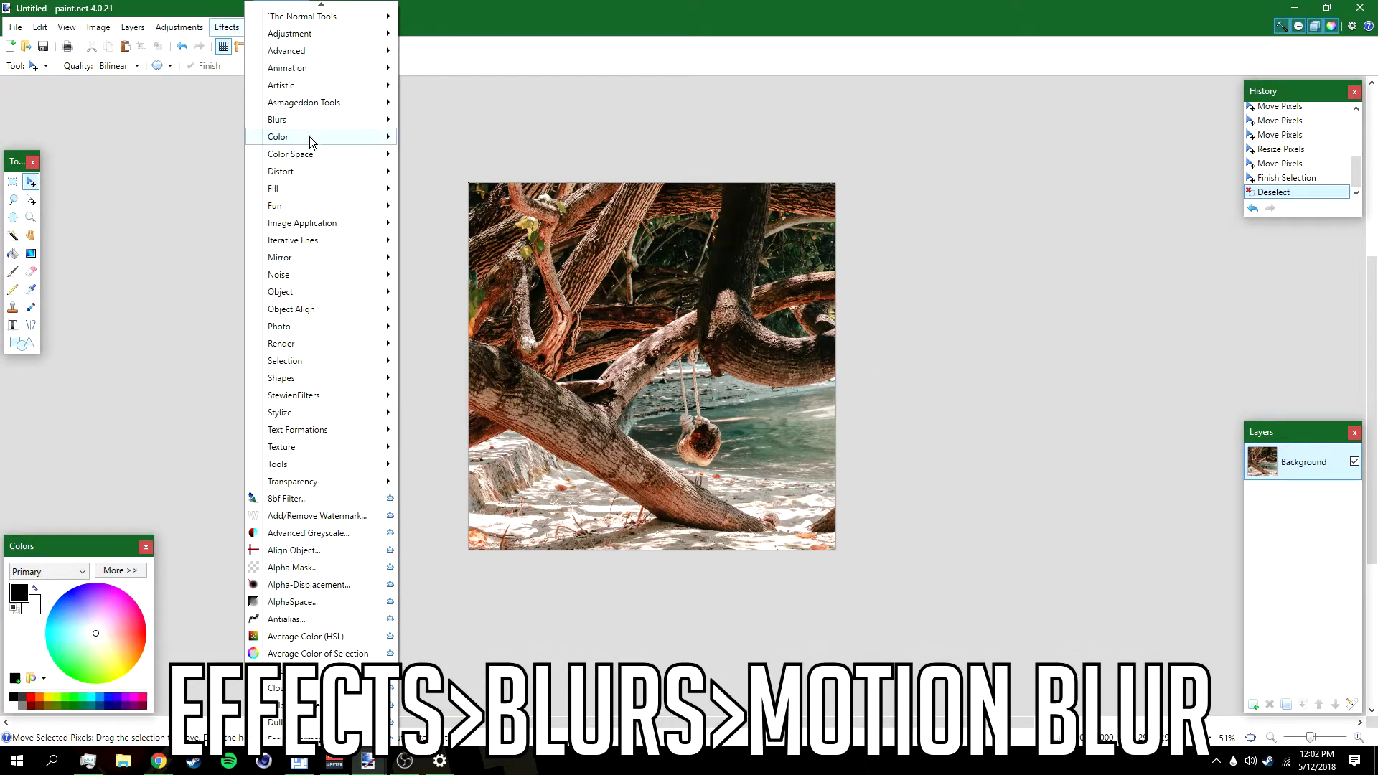
{"action": "mouse_move", "coordinate": [310, 120]}
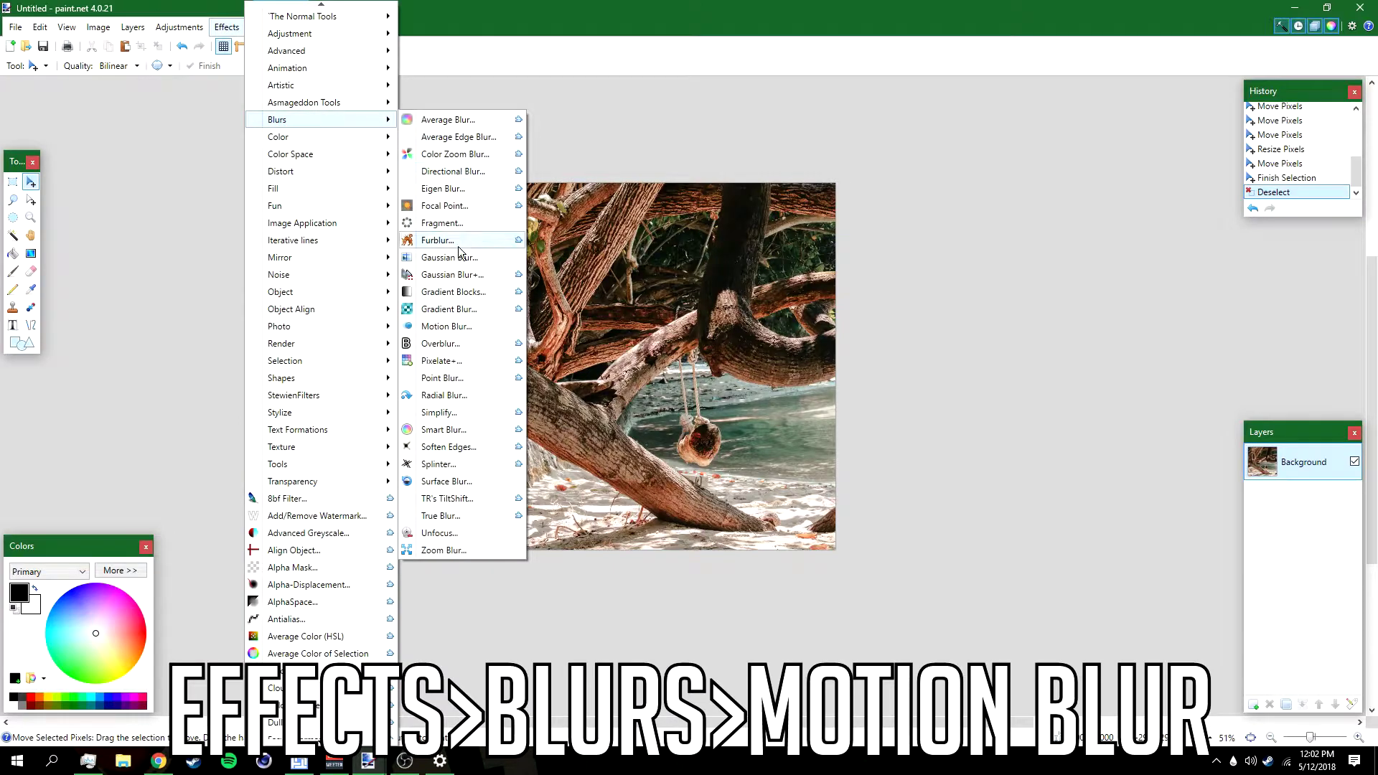
{"action": "left_click", "coordinate": [445, 327]}
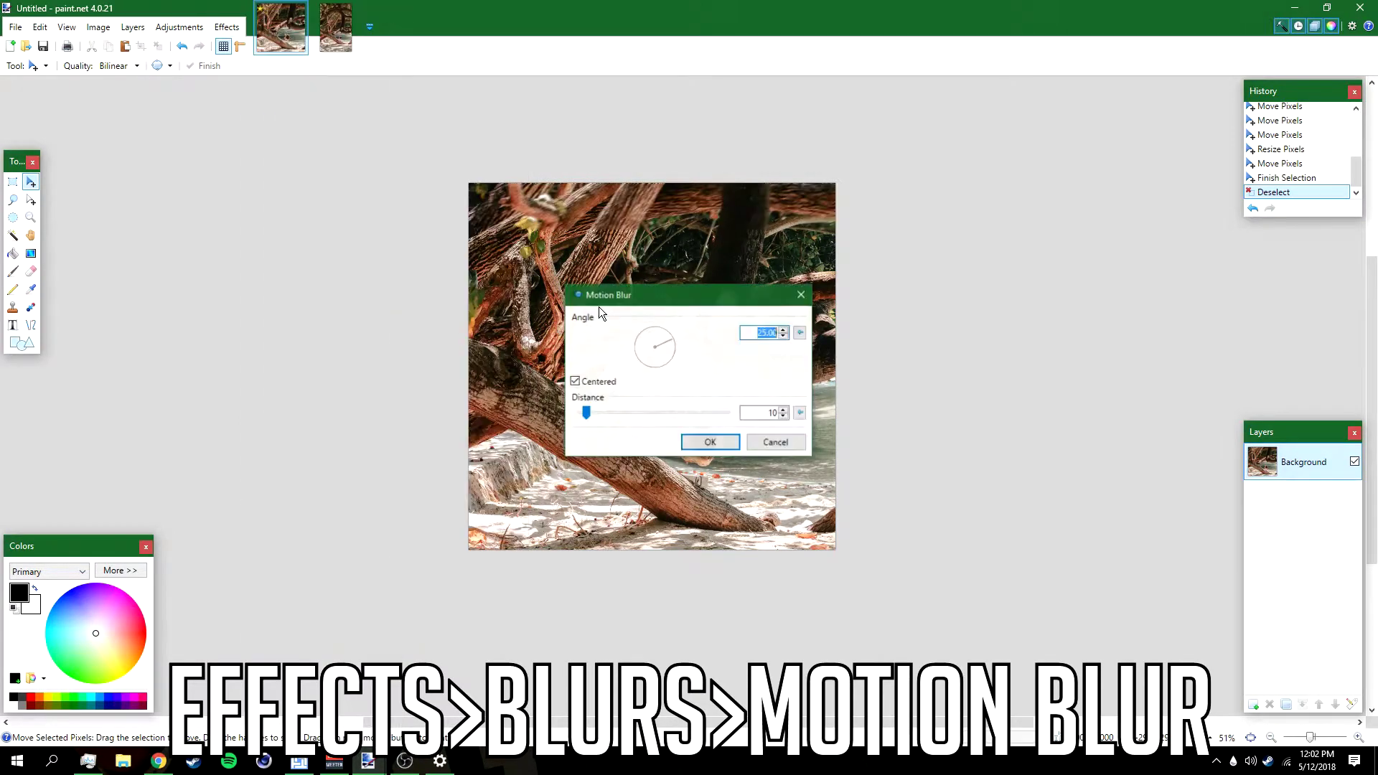
{"action": "left_click_drag", "start_coordinate": [706, 295], "coordinate": [948, 198]}
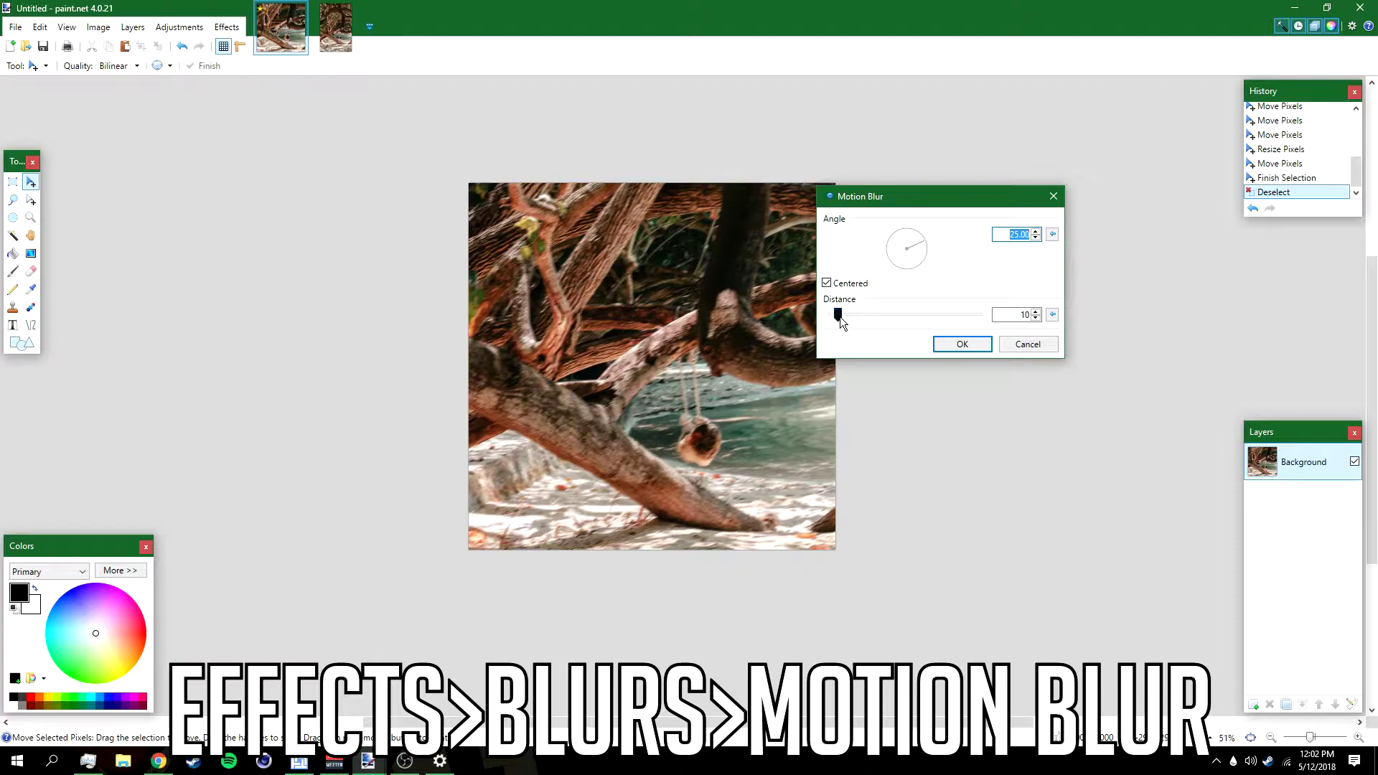
{"action": "left_click_drag", "start_coordinate": [840, 318], "coordinate": [843, 316]}
{"action": "left_click", "coordinate": [947, 349]}
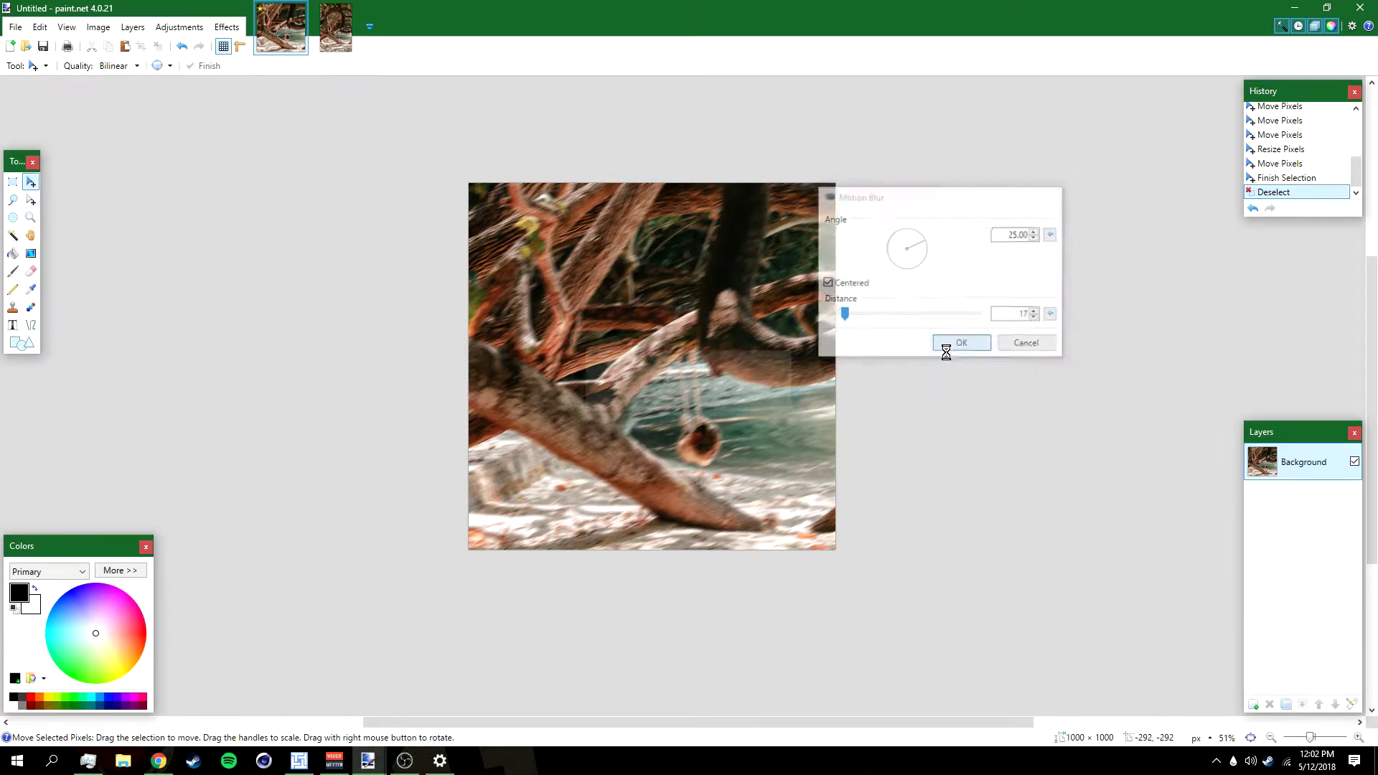
- On a new layer, type TIMMY in white text on the photo
{"action": "left_click", "coordinate": [1253, 705]}
{"action": "left_click", "coordinate": [14, 326]}
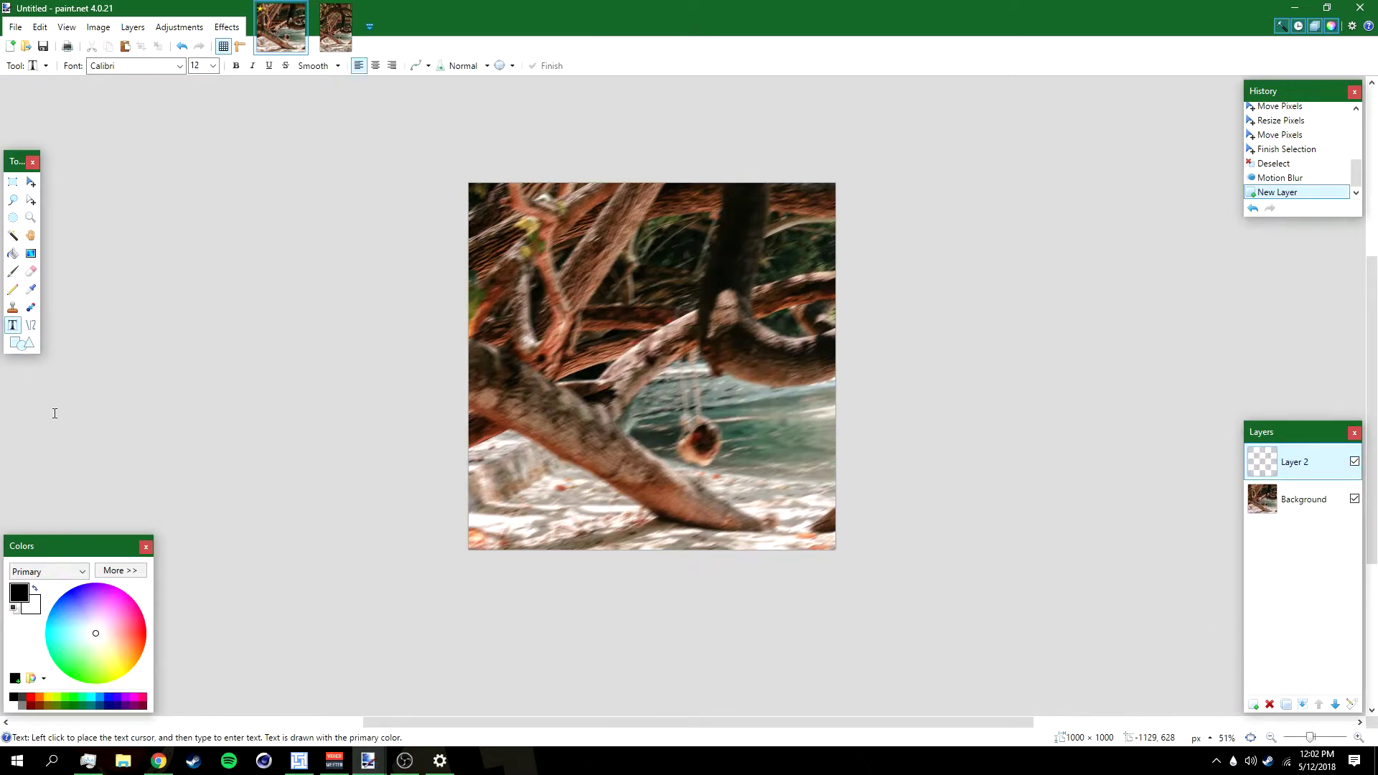
{"action": "left_click", "coordinate": [36, 591]}
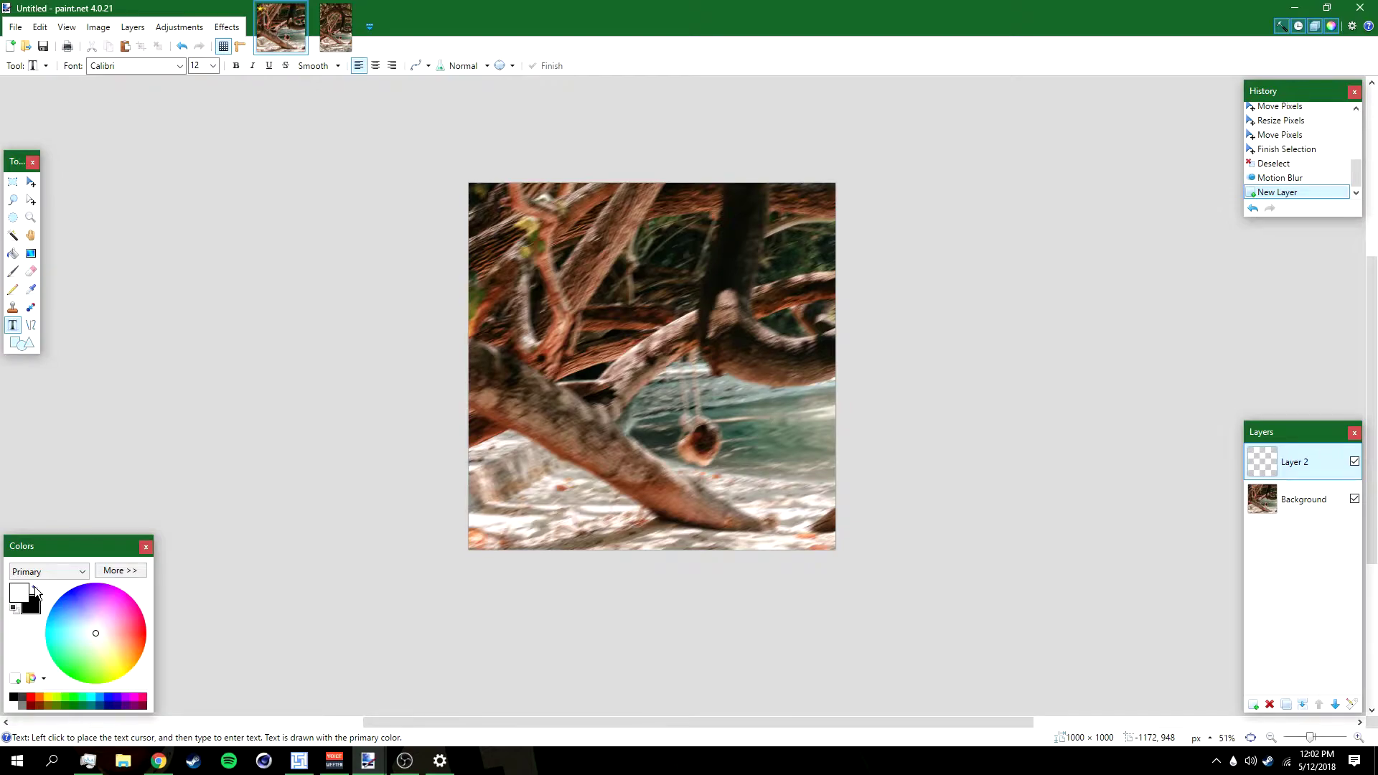
{"action": "left_click", "coordinate": [506, 388]}
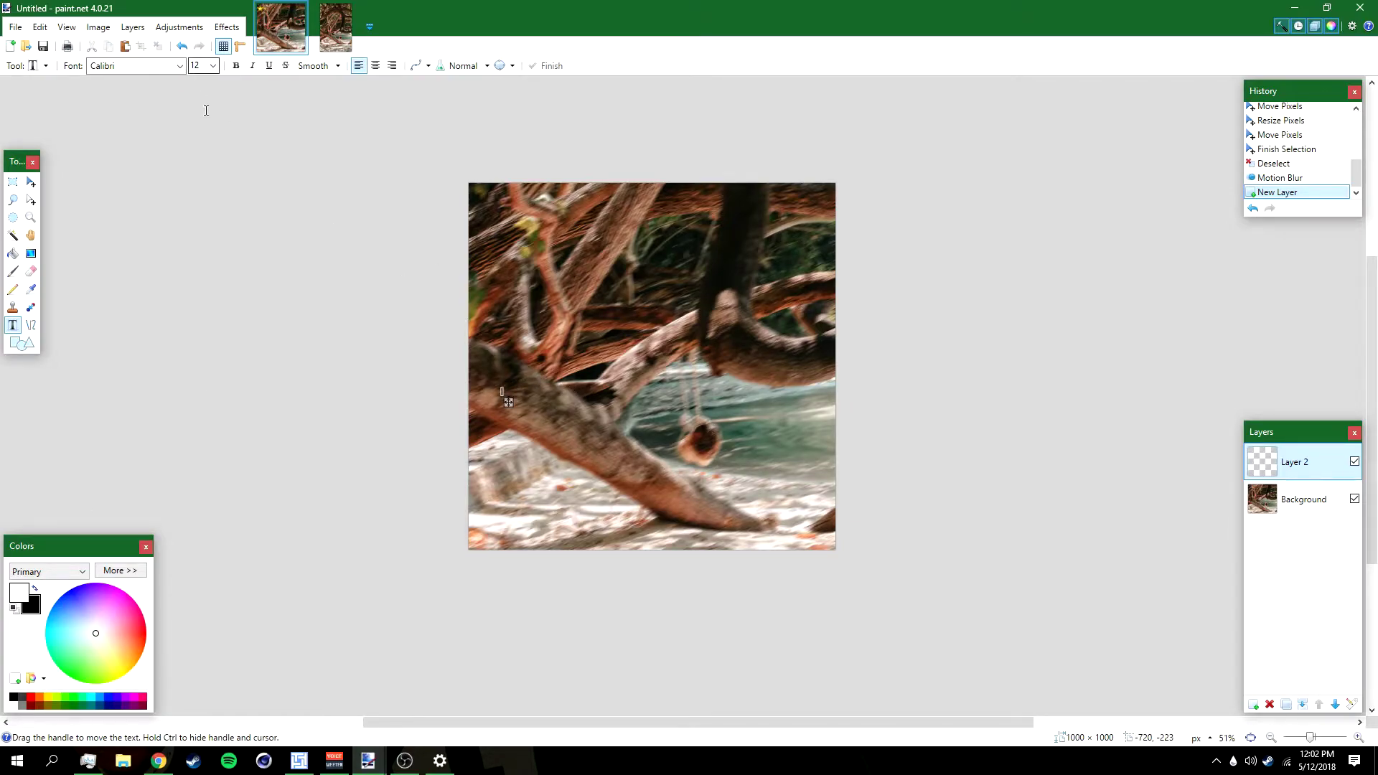
{"action": "type", "text": "TIMMY"}
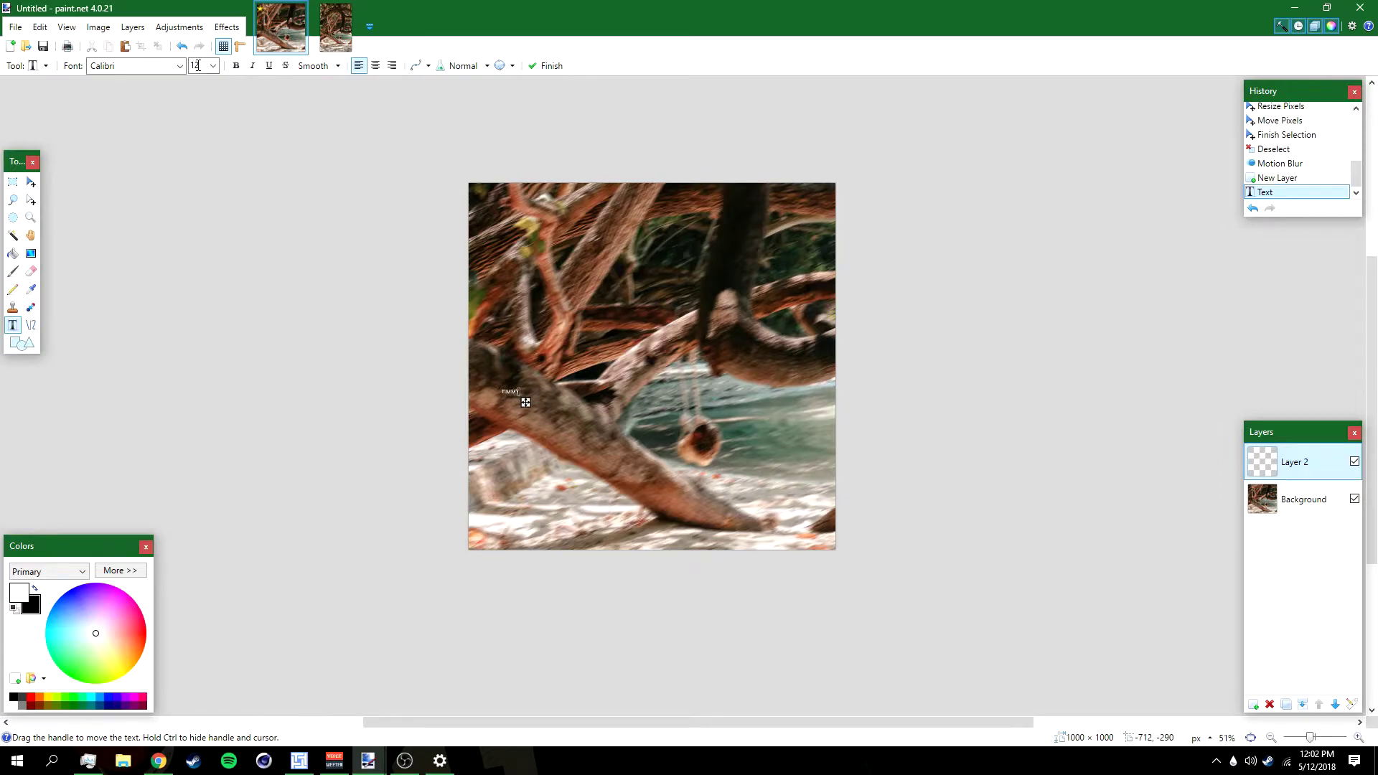
- Set the TIMMY text to size 108 in the Nexa Light font
{"action": "left_click", "coordinate": [213, 66]}
{"action": "left_click", "coordinate": [203, 282]}
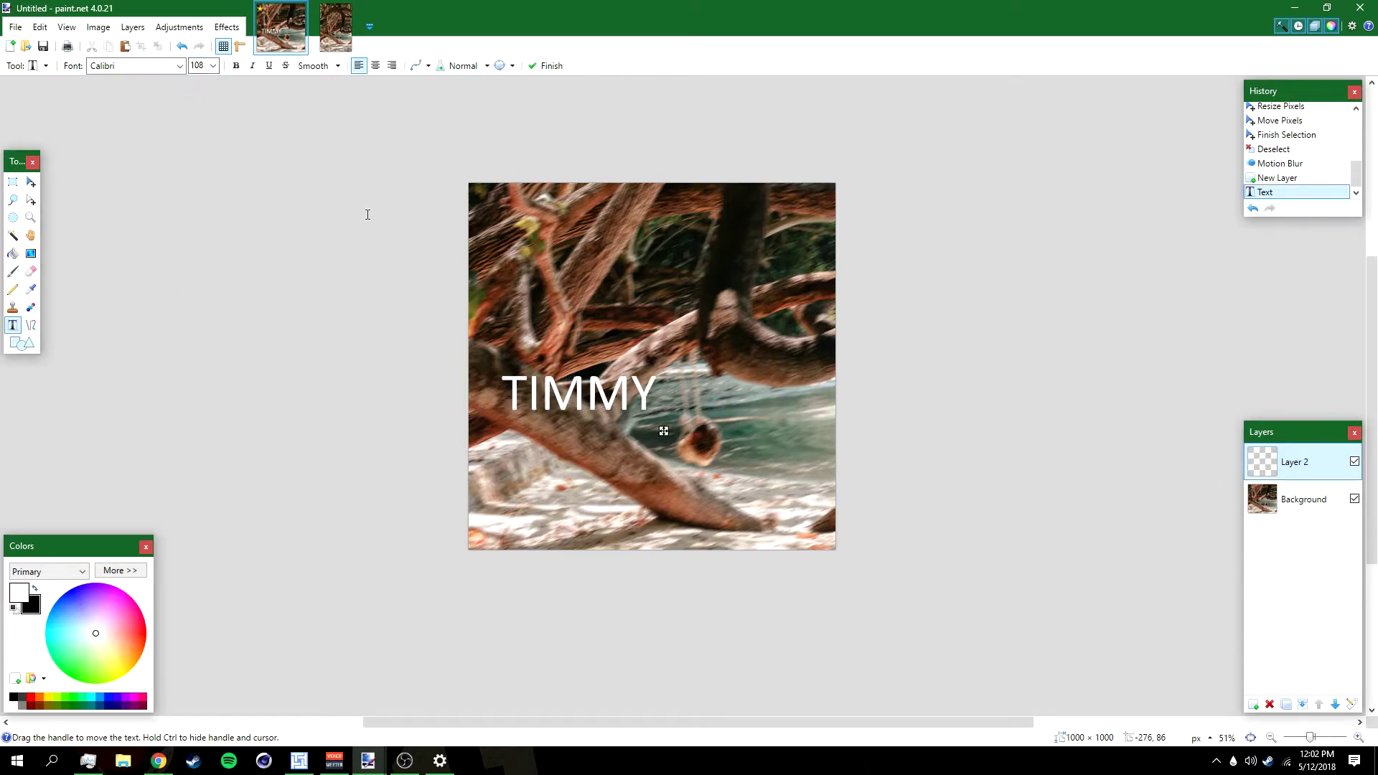
{"action": "left_click", "coordinate": [182, 70]}
{"action": "left_click_drag", "start_coordinate": [295, 185], "coordinate": [294, 281]}
{"action": "scroll", "coordinate": [241, 347], "scroll_direction": "down", "scroll_amount": 10}
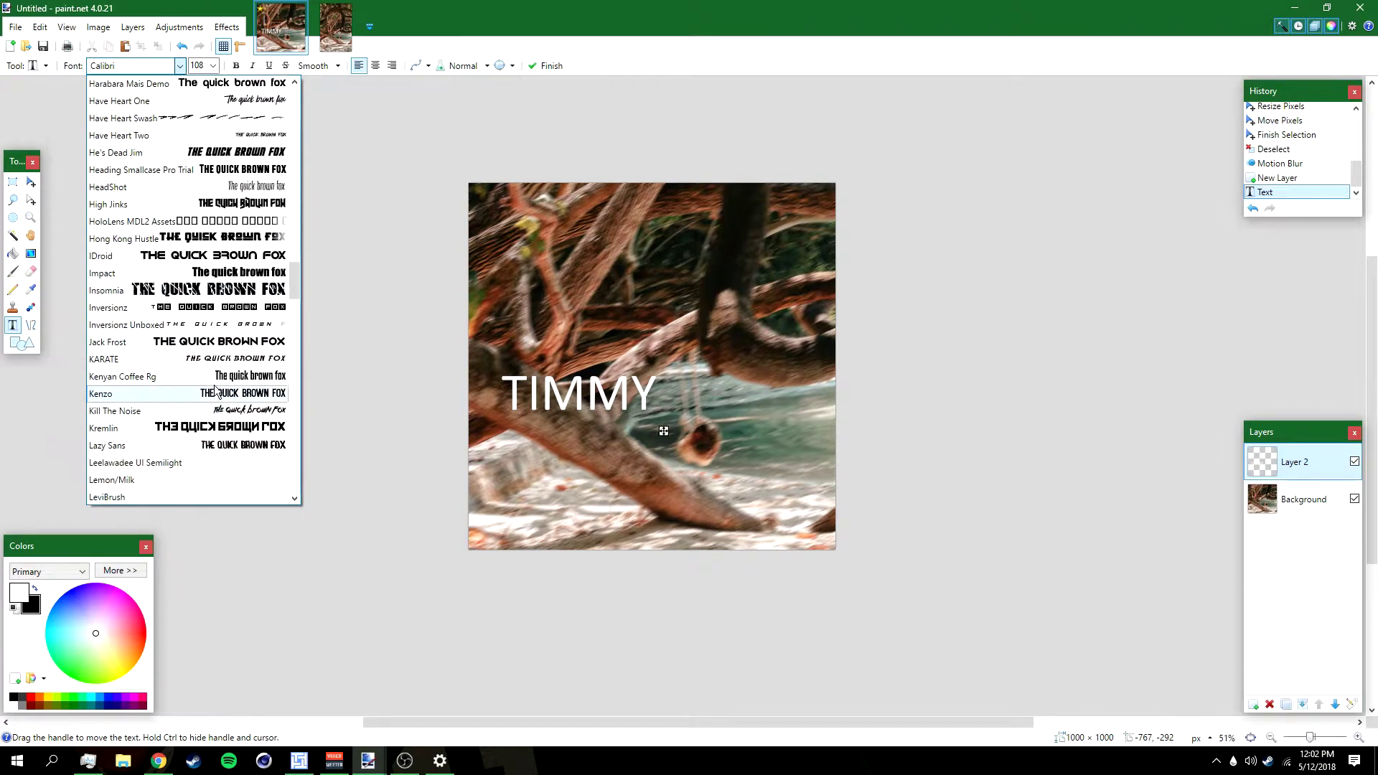
{"action": "scroll", "coordinate": [182, 468], "scroll_direction": "down", "scroll_amount": 1}
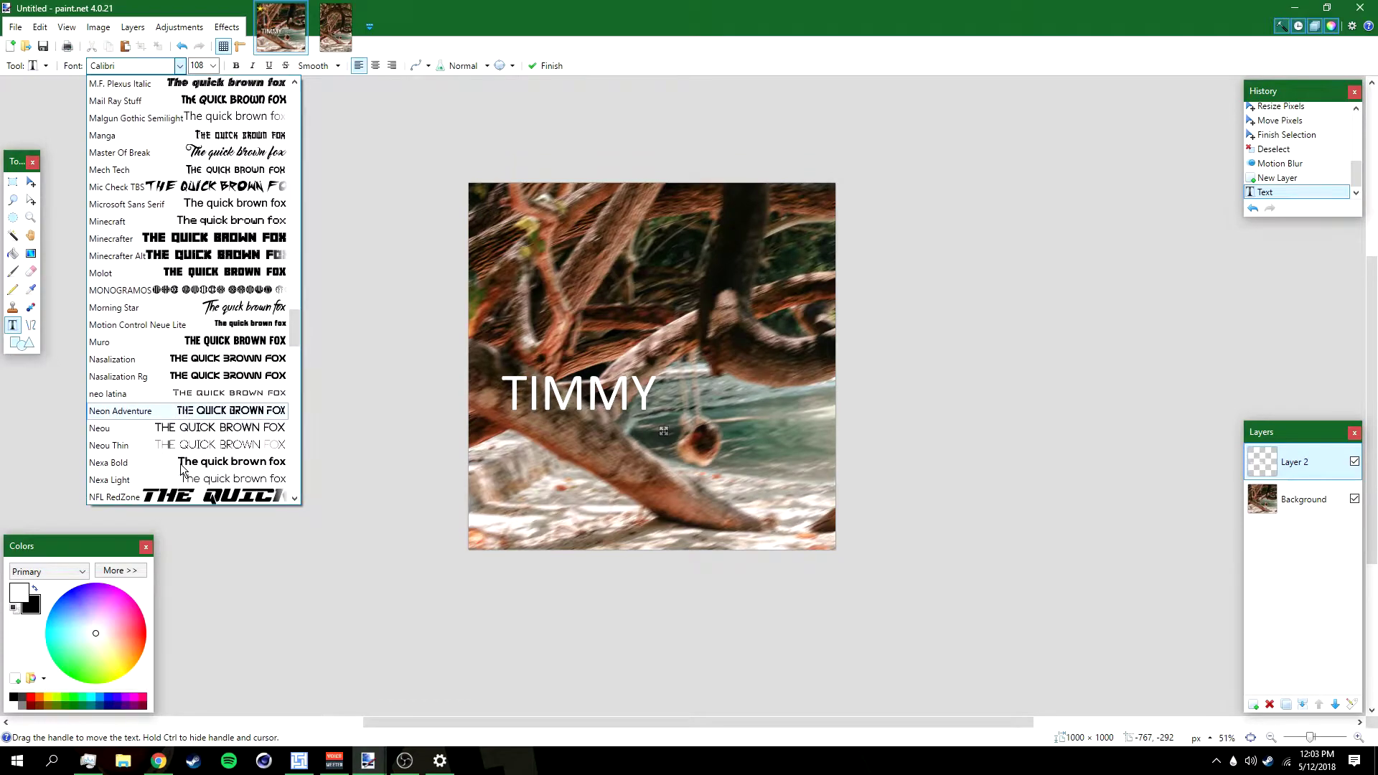
{"action": "left_click", "coordinate": [180, 480]}
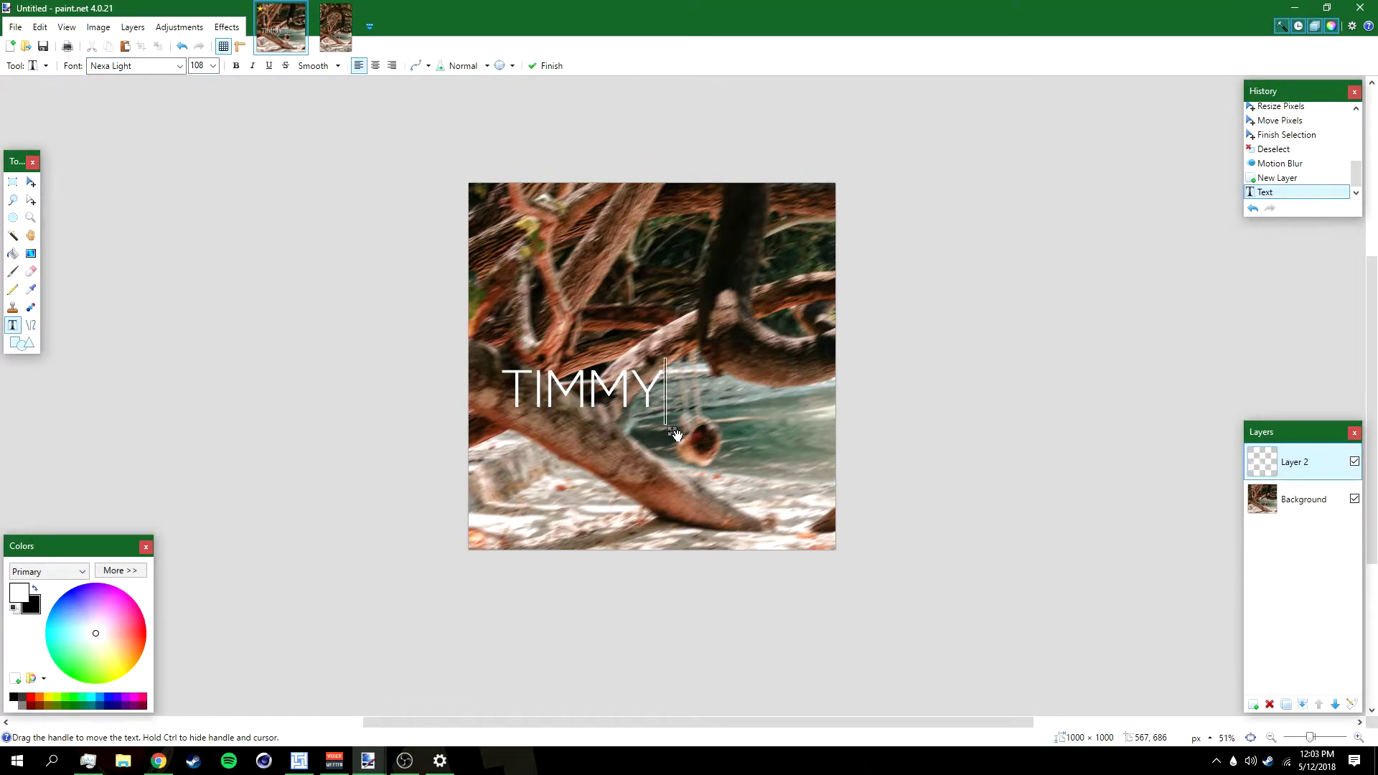
- Nudge TIMMY slightly up and left, and add an empty Layer 3 above it
{"action": "left_click_drag", "start_coordinate": [676, 434], "coordinate": [671, 423]}
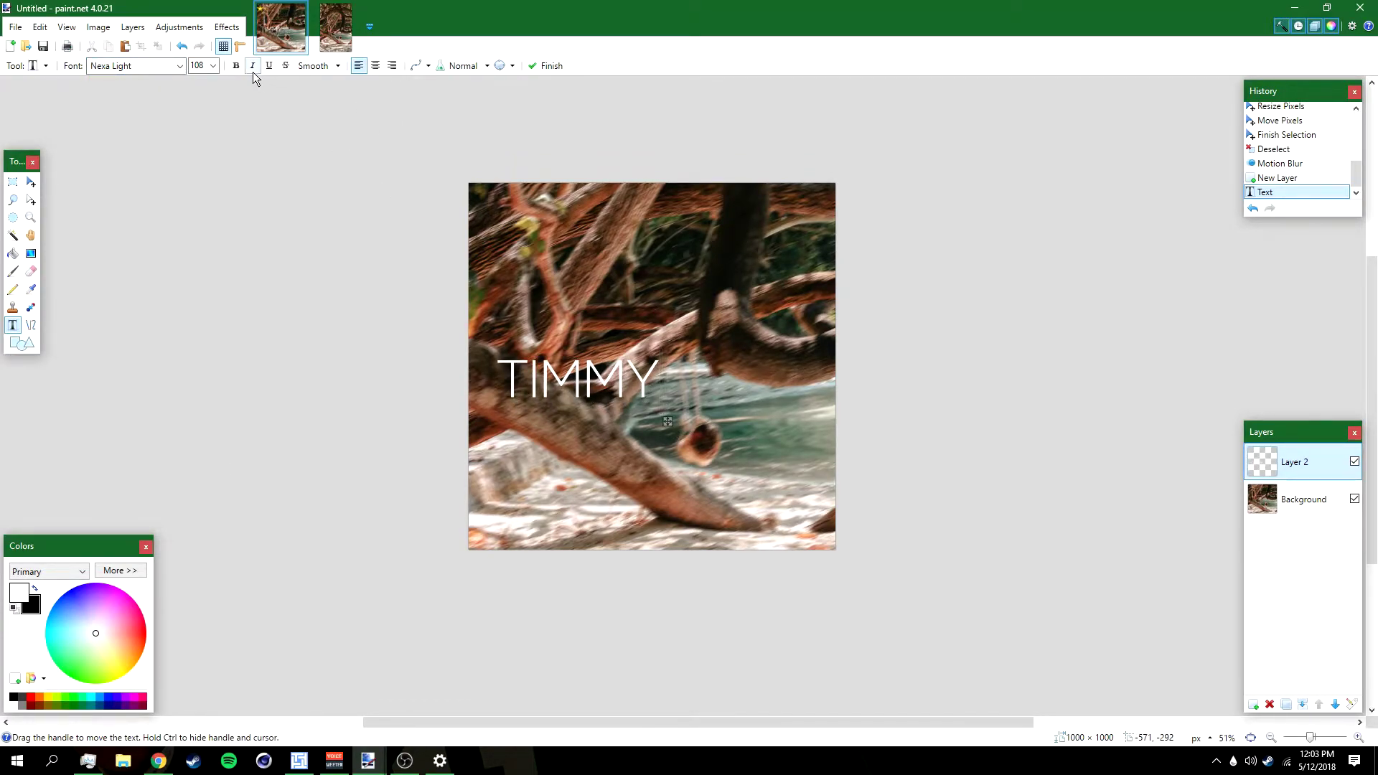
{"action": "left_click_drag", "start_coordinate": [667, 421], "coordinate": [665, 418]}
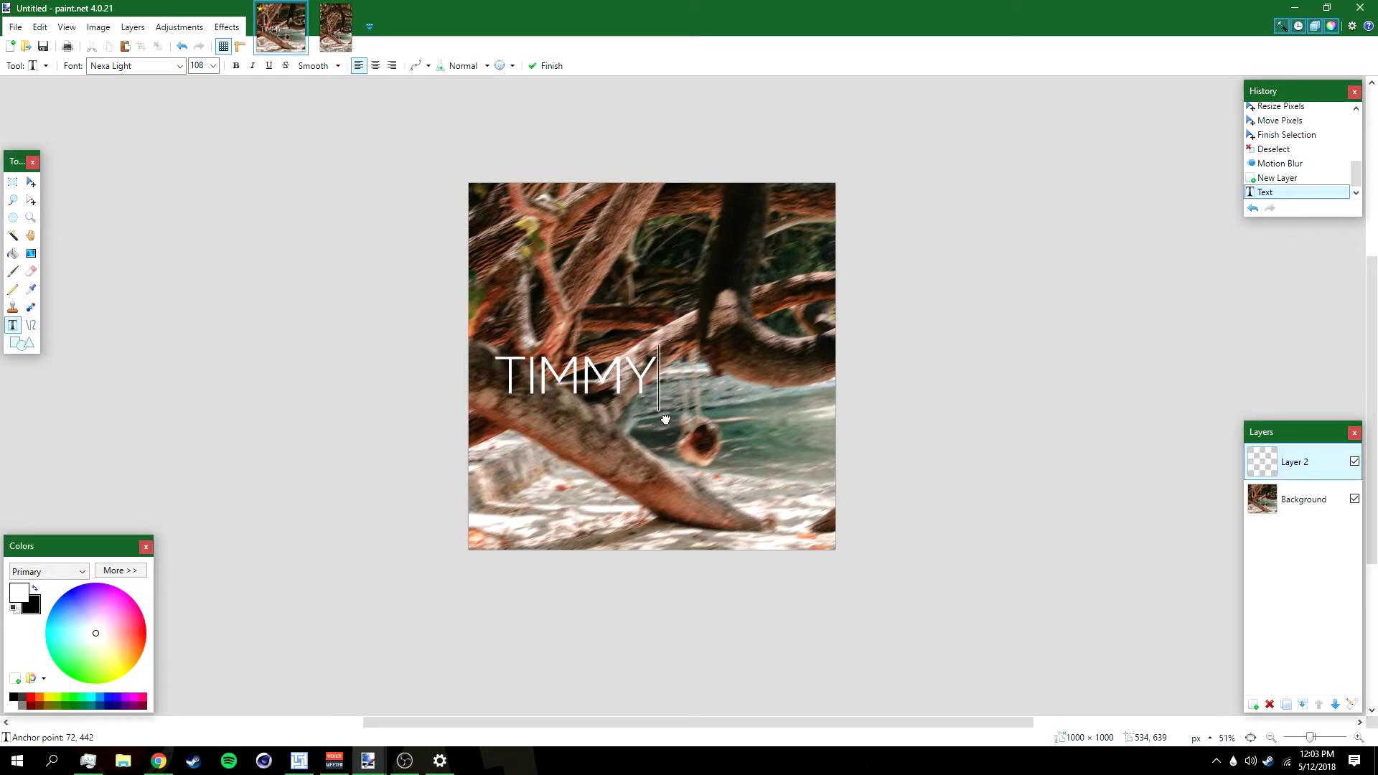
{"action": "left_click", "coordinate": [1252, 704]}
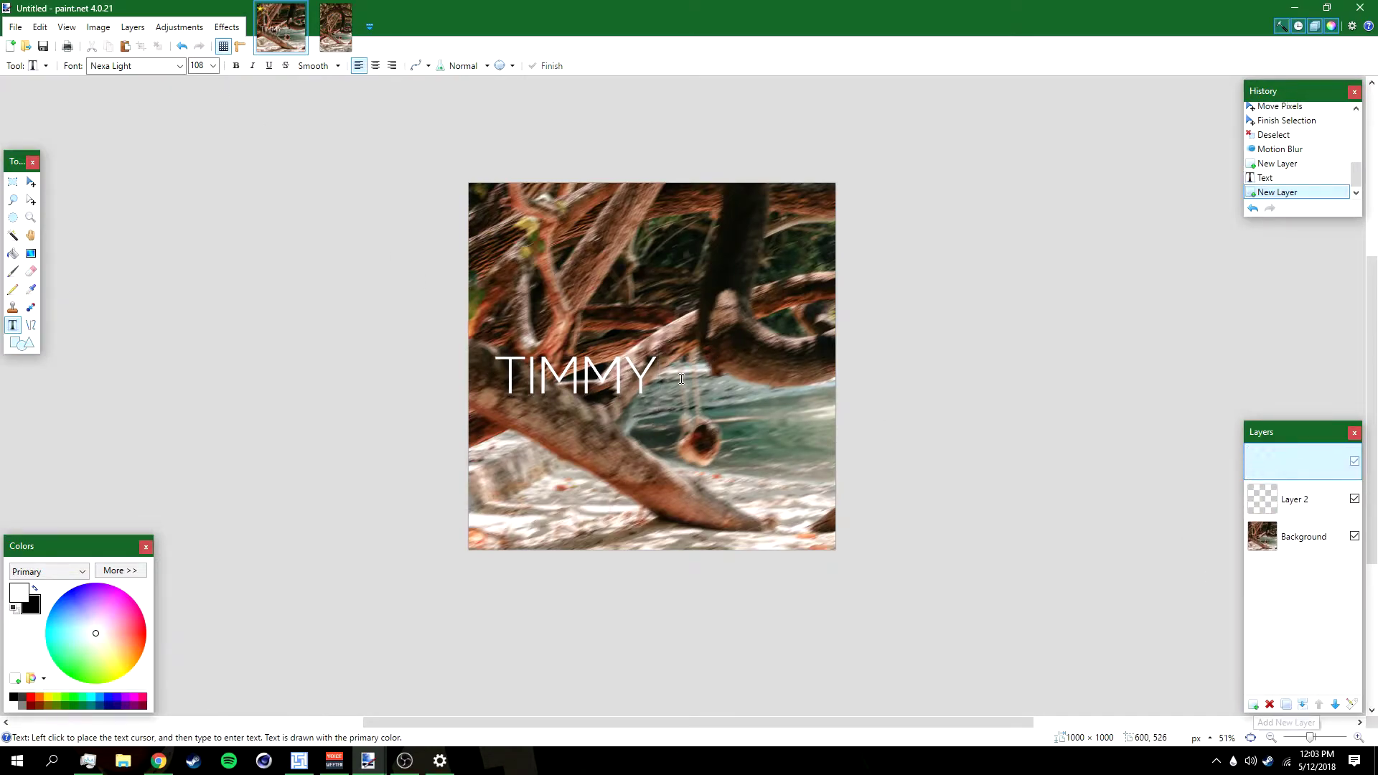
{"action": "left_click", "coordinate": [671, 378]}
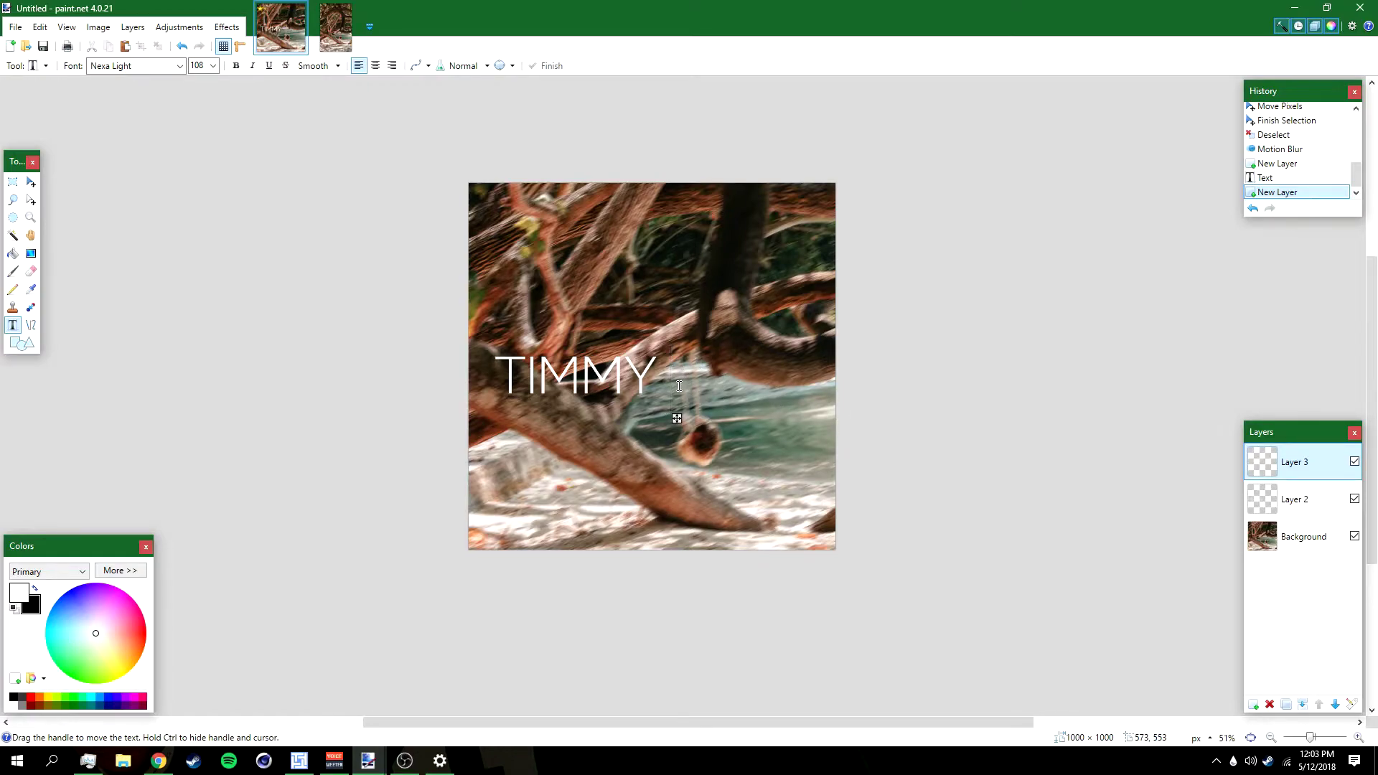
- Type TACO right after TIMMY and set it in Nexa Bold
{"action": "type", "text": "TACO"}
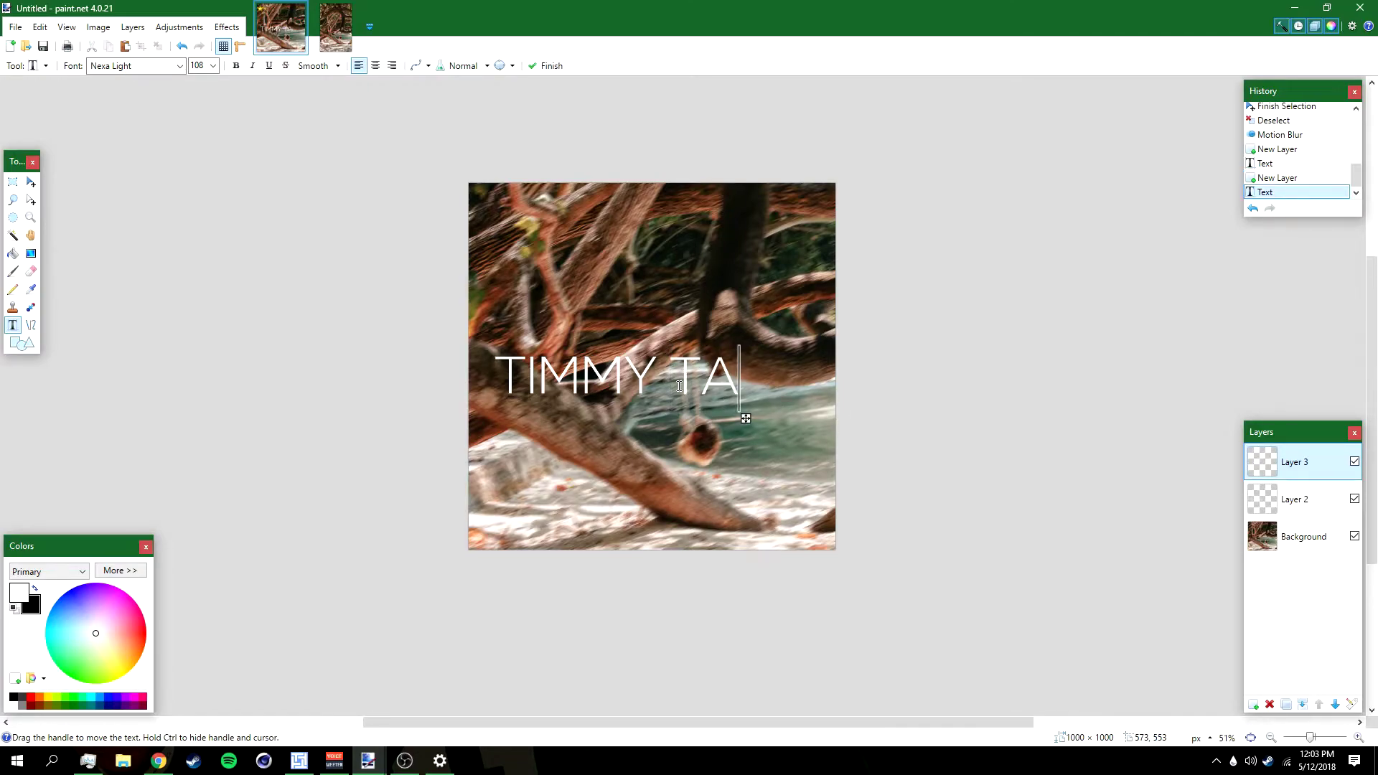
{"action": "left_click", "coordinate": [132, 66]}
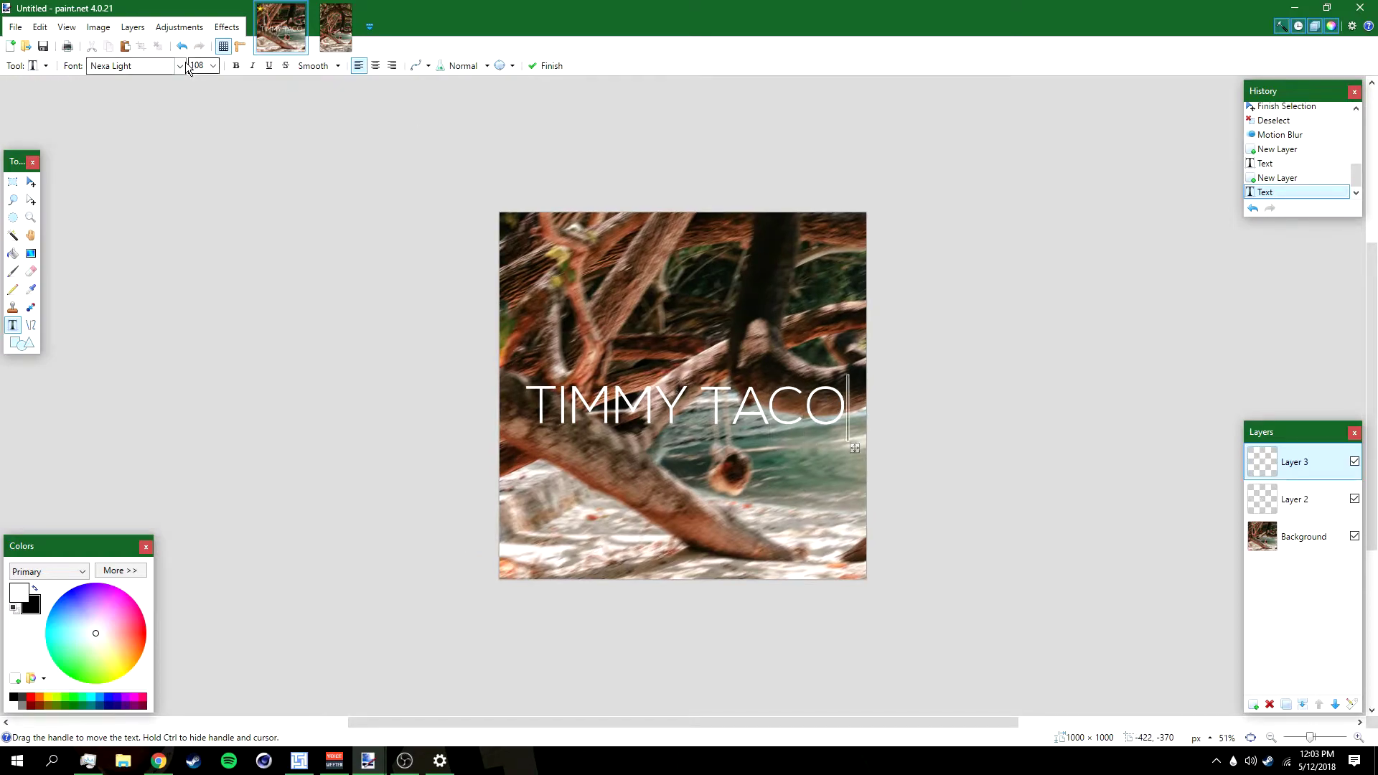
{"action": "scroll", "coordinate": [173, 112], "scroll_direction": "up", "scroll_amount": 1}
{"action": "left_click", "coordinate": [173, 117]}
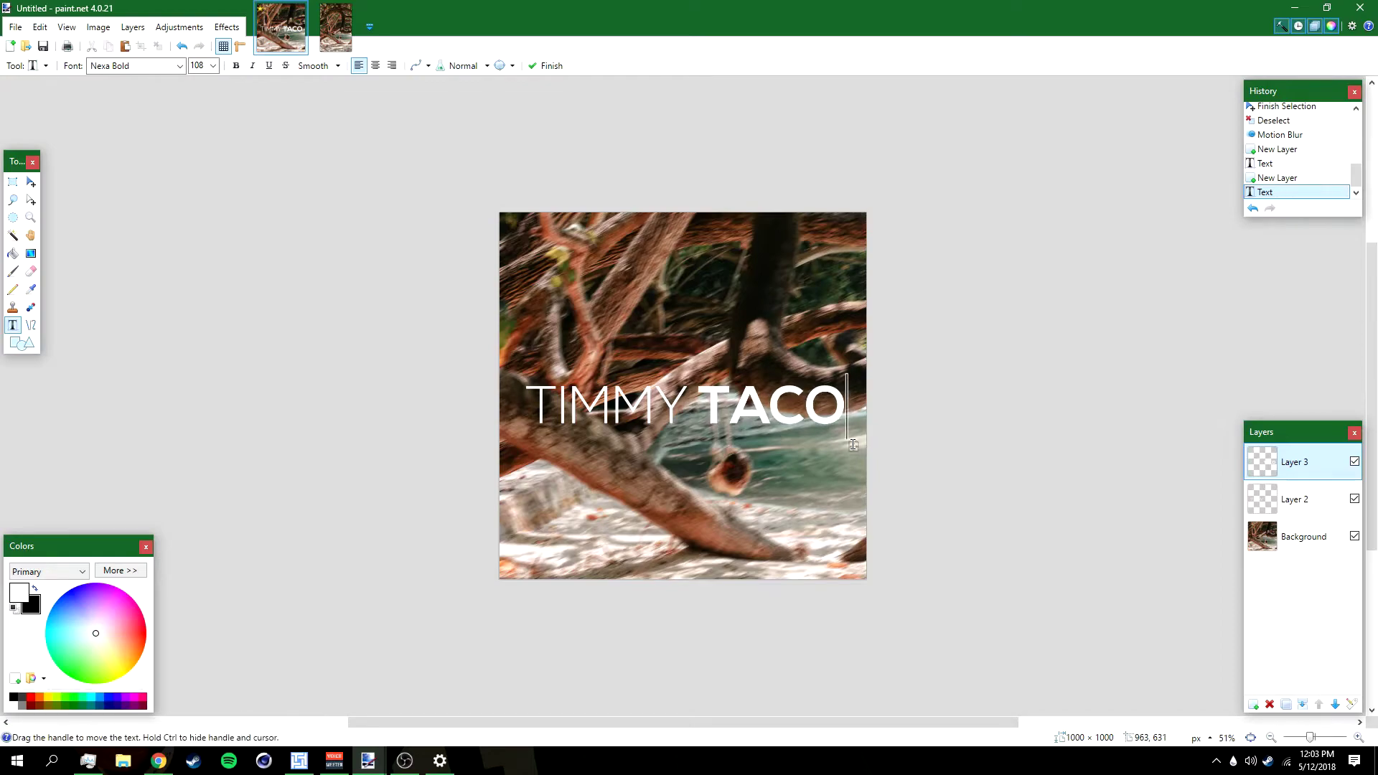
- Use Object Align > Center Vertically on the TACO layer, then on the TIMMY layer
{"action": "left_click", "coordinate": [222, 32]}
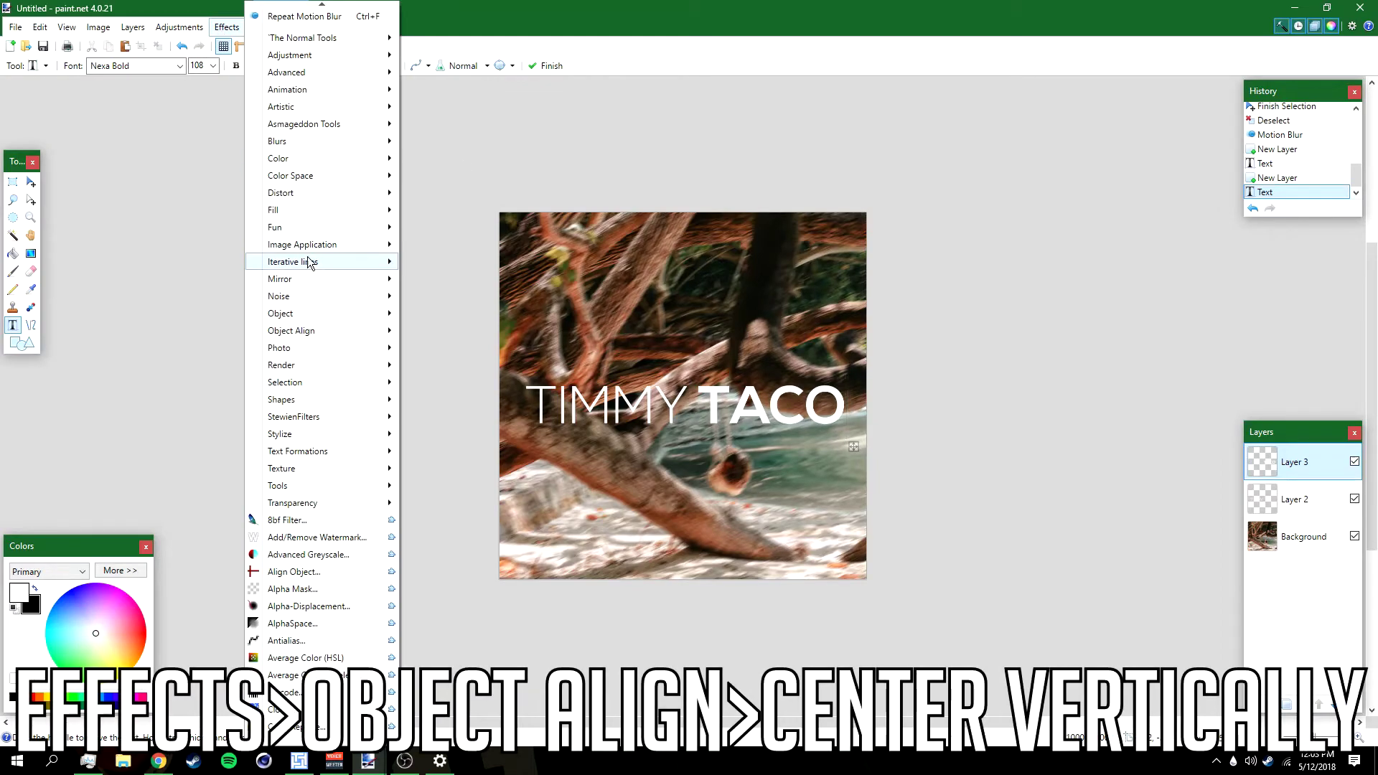
{"action": "mouse_move", "coordinate": [330, 331]}
{"action": "left_click", "coordinate": [460, 366]}
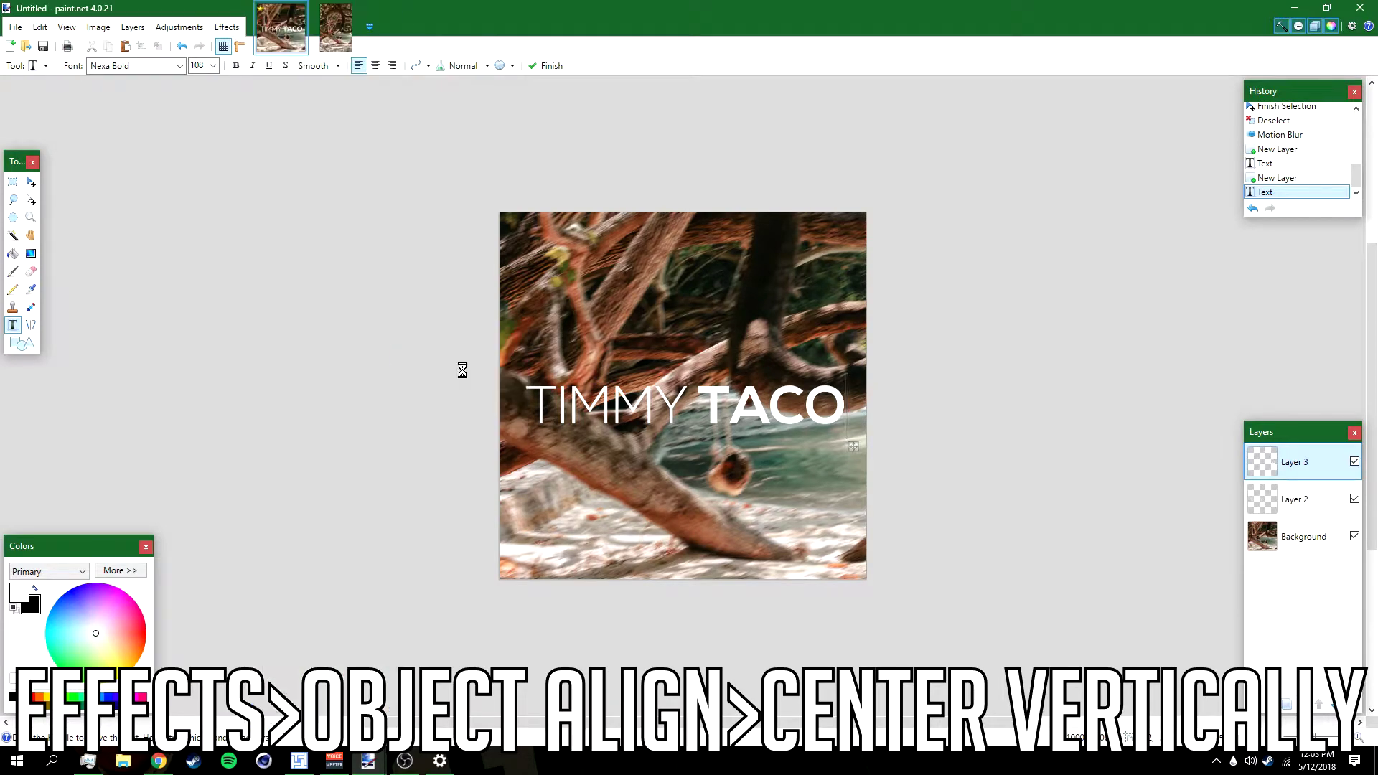
{"action": "left_click", "coordinate": [1294, 500]}
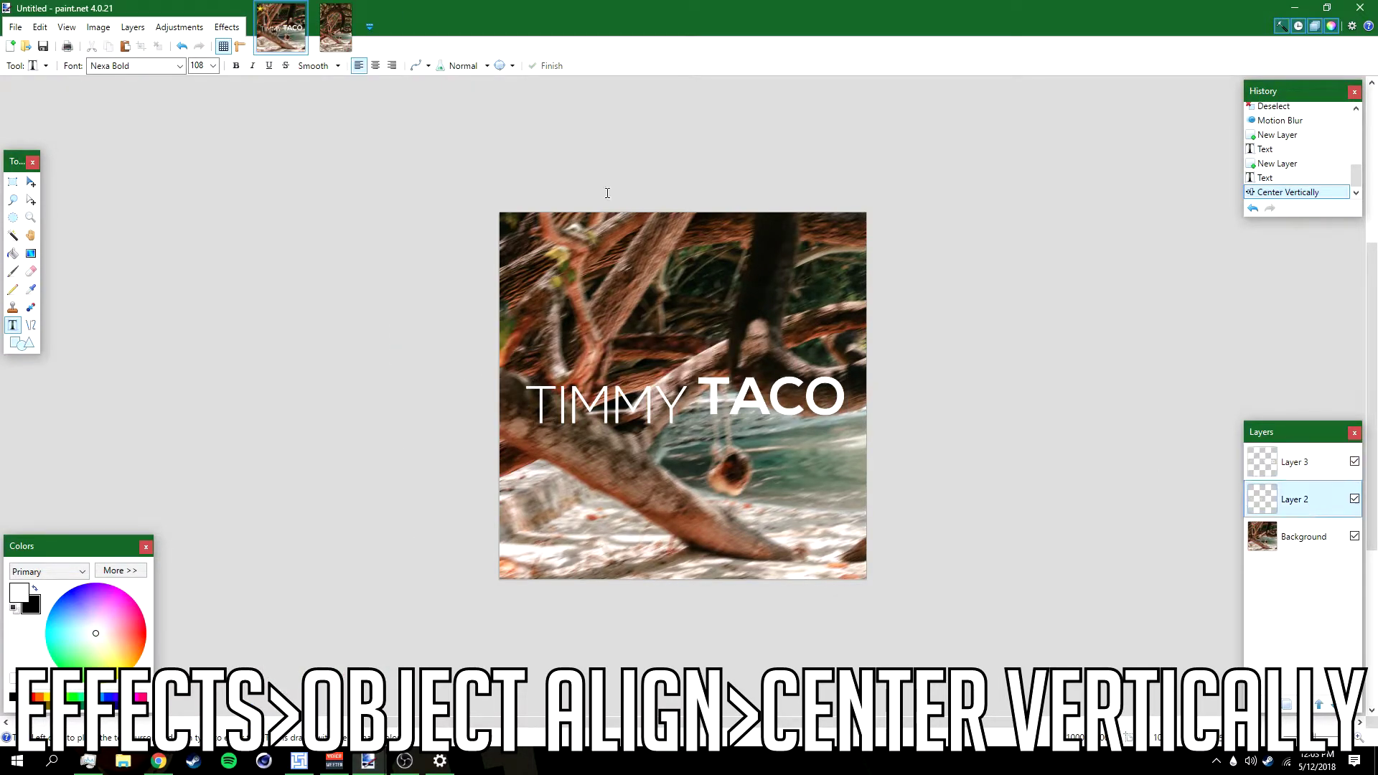
{"action": "left_click", "coordinate": [234, 33]}
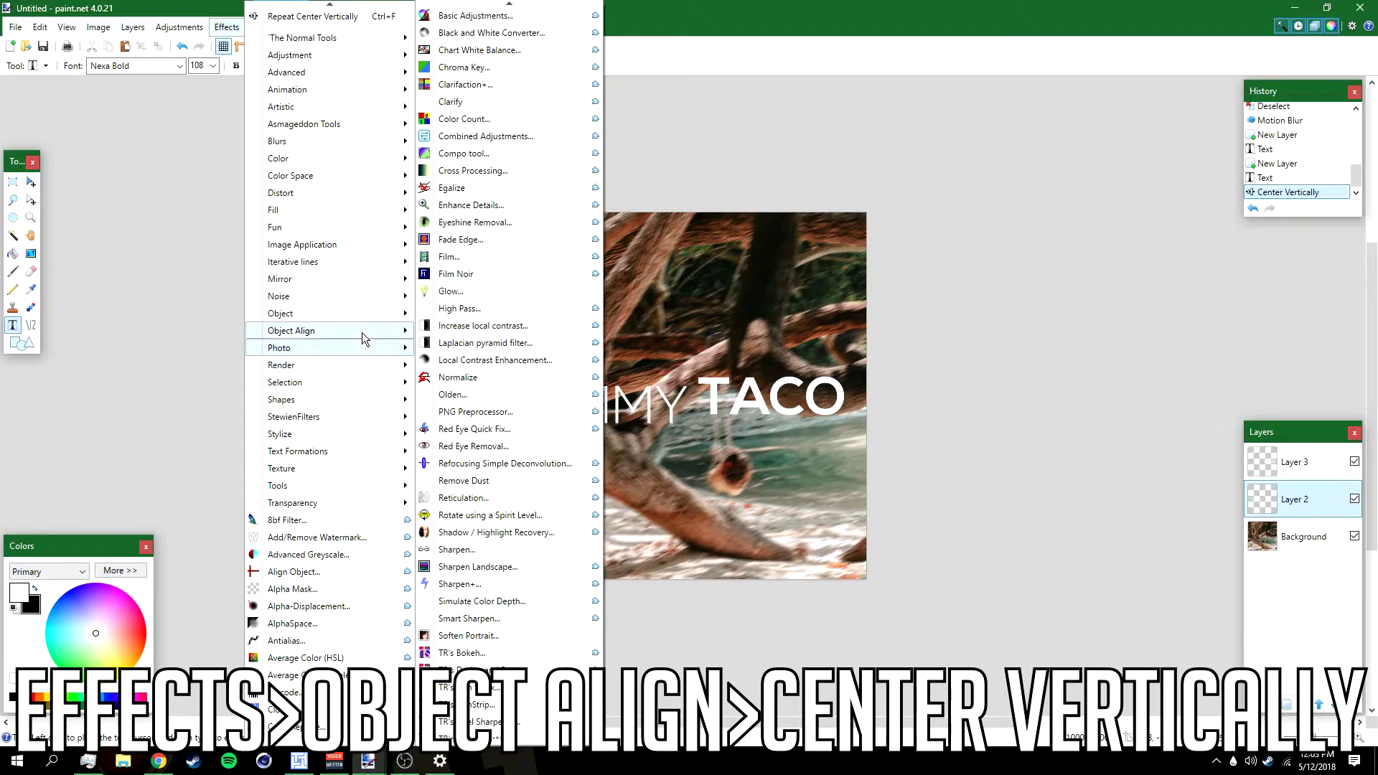
{"action": "mouse_move", "coordinate": [362, 333]}
{"action": "left_click", "coordinate": [474, 366]}
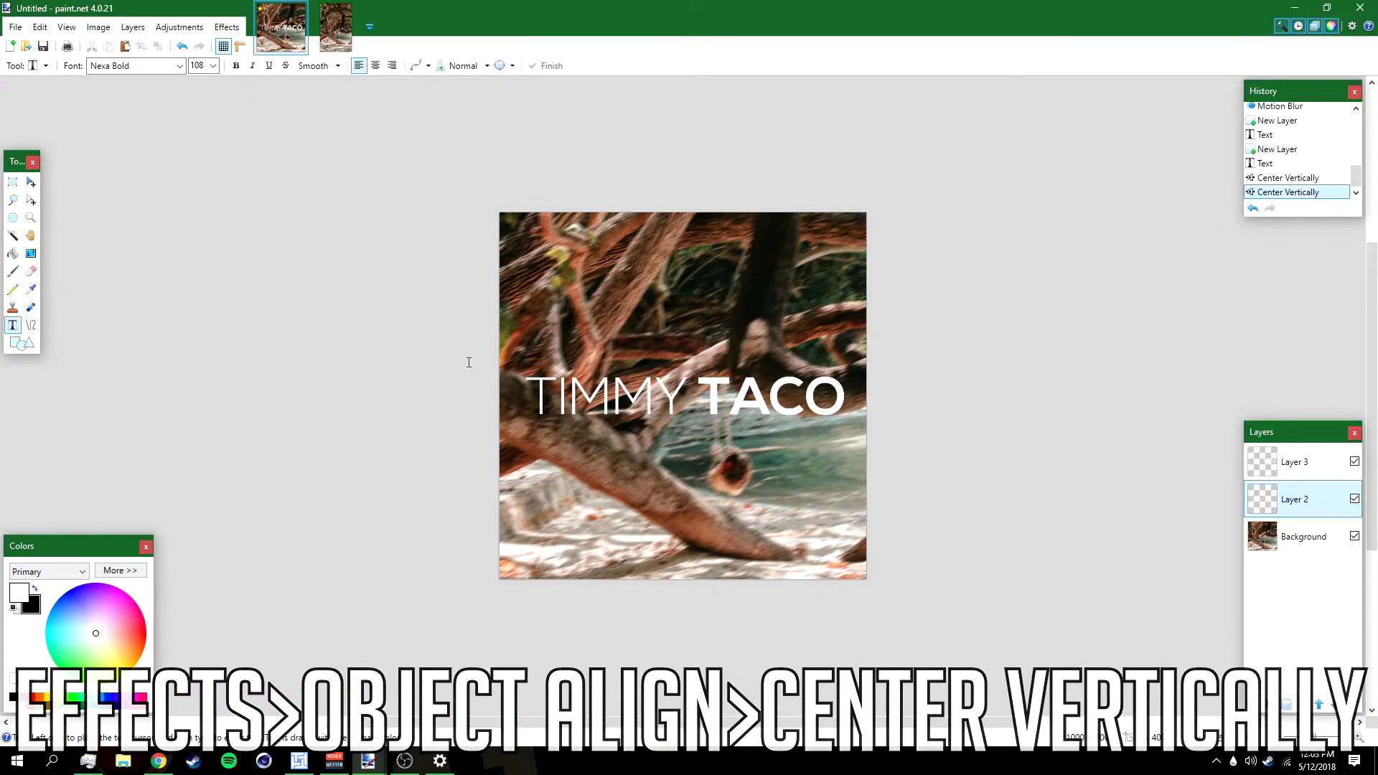
{"action": "left_click", "coordinate": [31, 181]}
{"action": "scroll", "coordinate": [1024, 468], "scroll_direction": "up", "scroll_amount": 4}
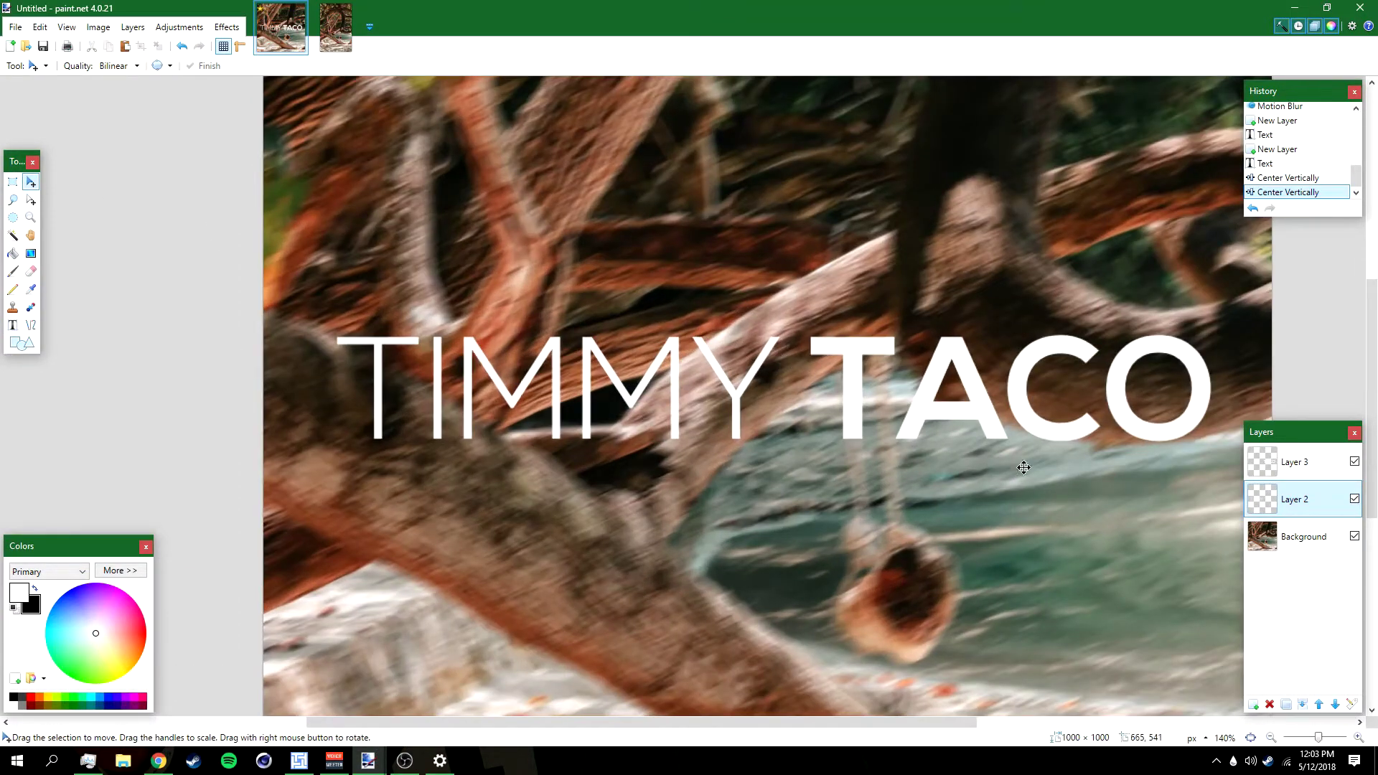
- Nudge TACO four pixels left so it sits snug against TIMMY
{"action": "left_click", "coordinate": [1288, 463]}
{"action": "left_click", "coordinate": [969, 421]}
{"action": "key", "text": "Left"}
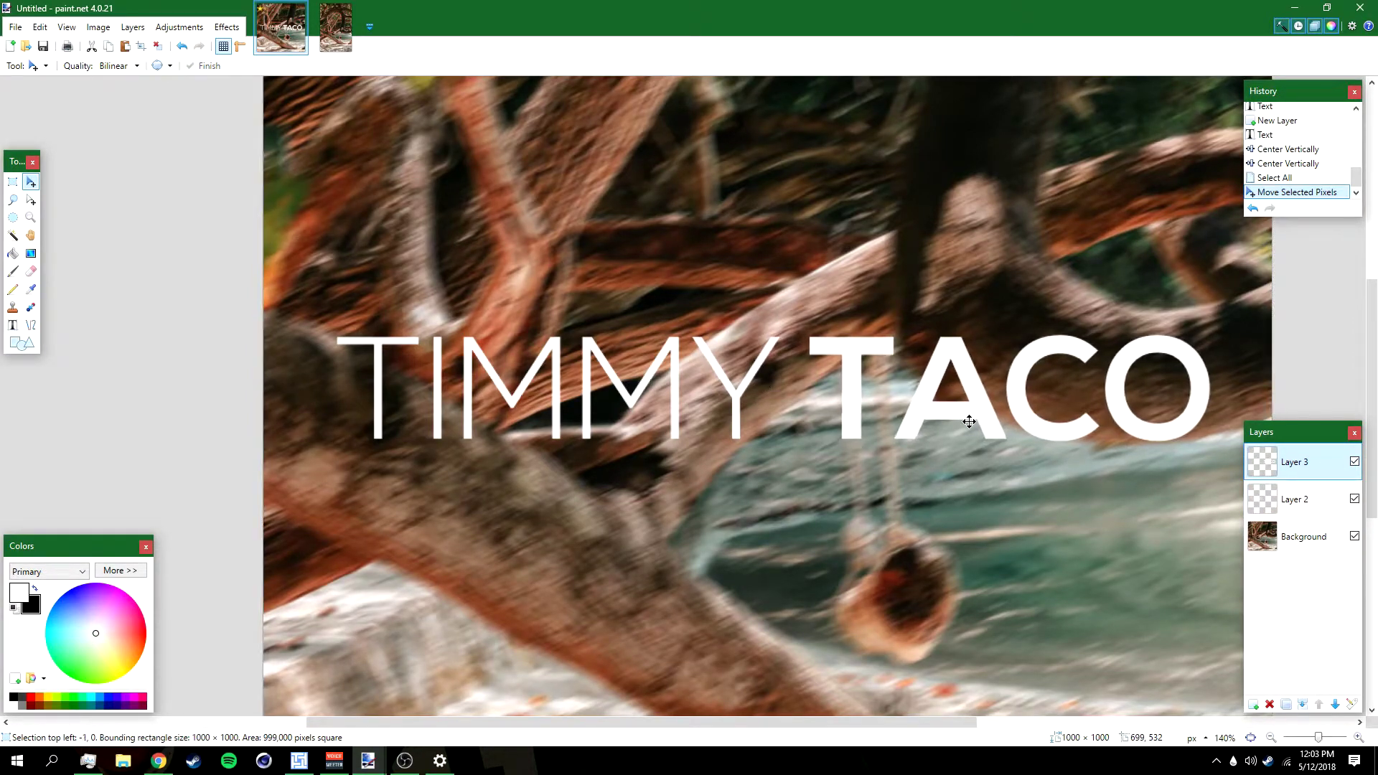
{"action": "key", "text": "Left"}
{"action": "scroll", "coordinate": [829, 396], "scroll_direction": "down", "scroll_amount": 2}
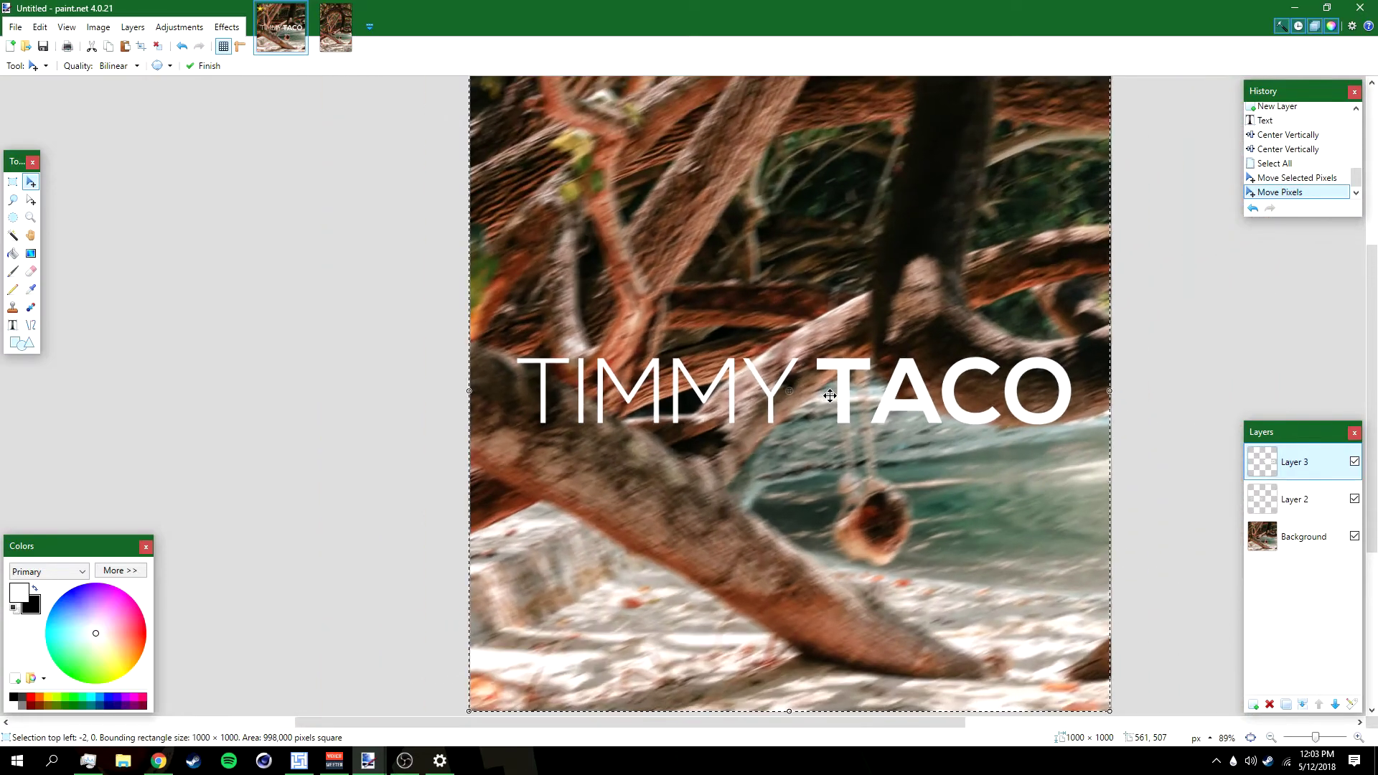
{"action": "scroll", "coordinate": [830, 396], "scroll_direction": "up", "scroll_amount": 1}
{"action": "key", "text": "Left"}
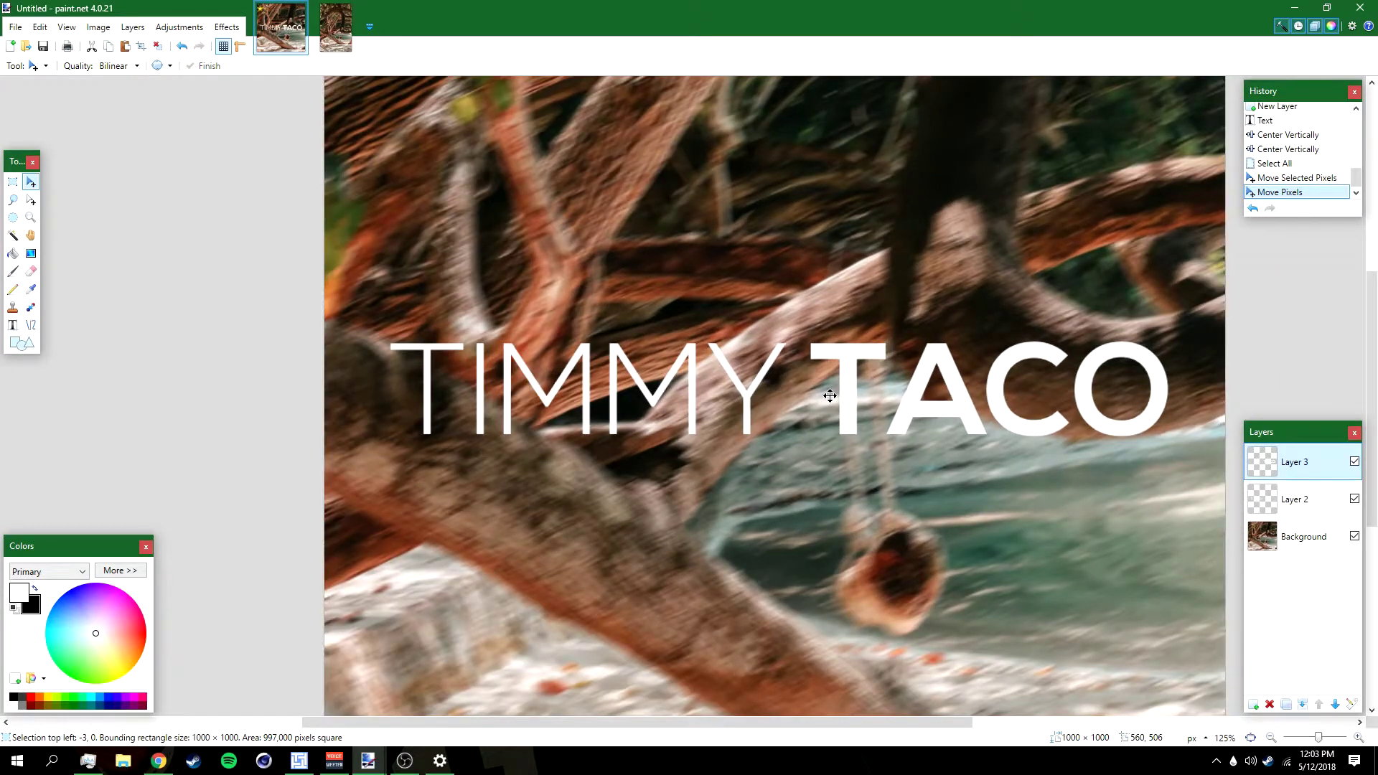
{"action": "key", "text": "Left"}
{"action": "key", "text": "Left"}
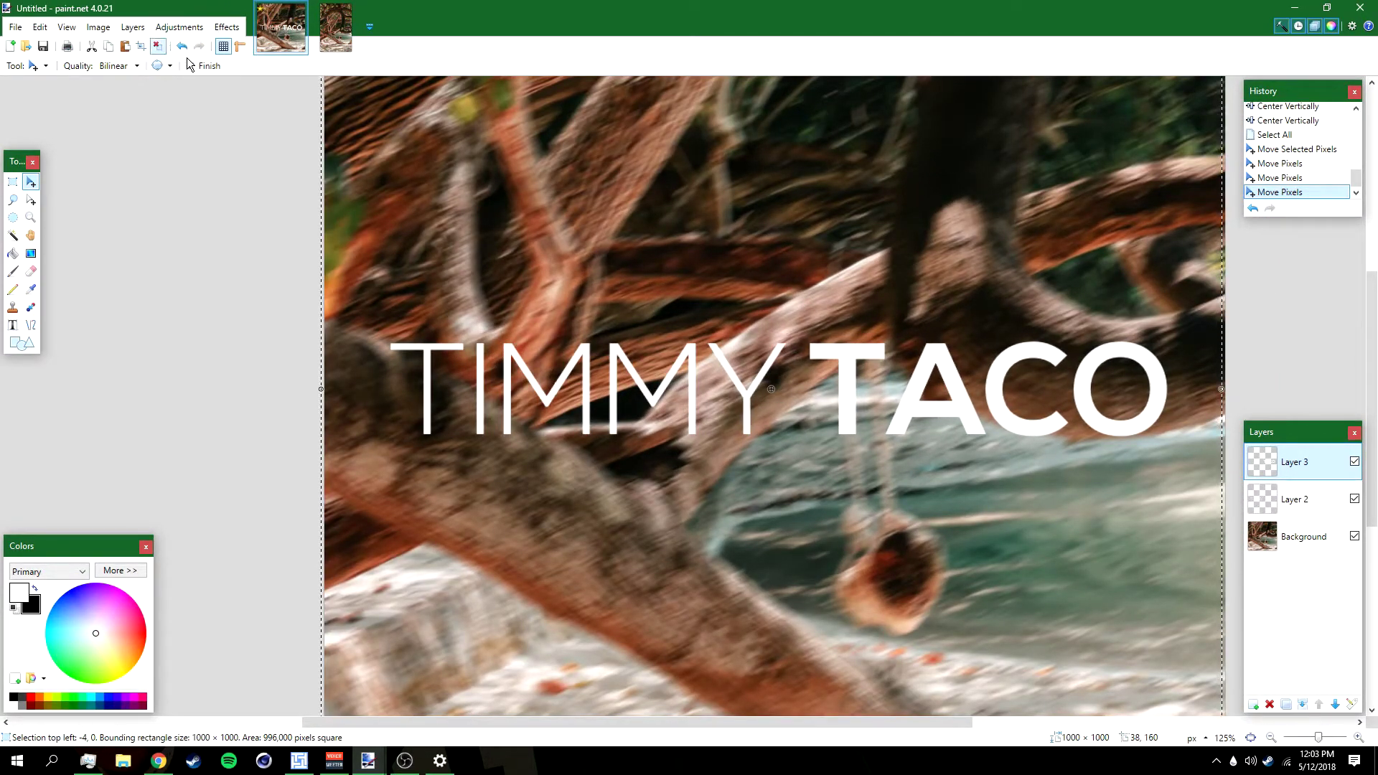
{"action": "key", "text": "ctrl+d"}
- Merge the TACO layer down onto Layer 2 and centre the title both ways
{"action": "left_click", "coordinate": [1308, 707]}
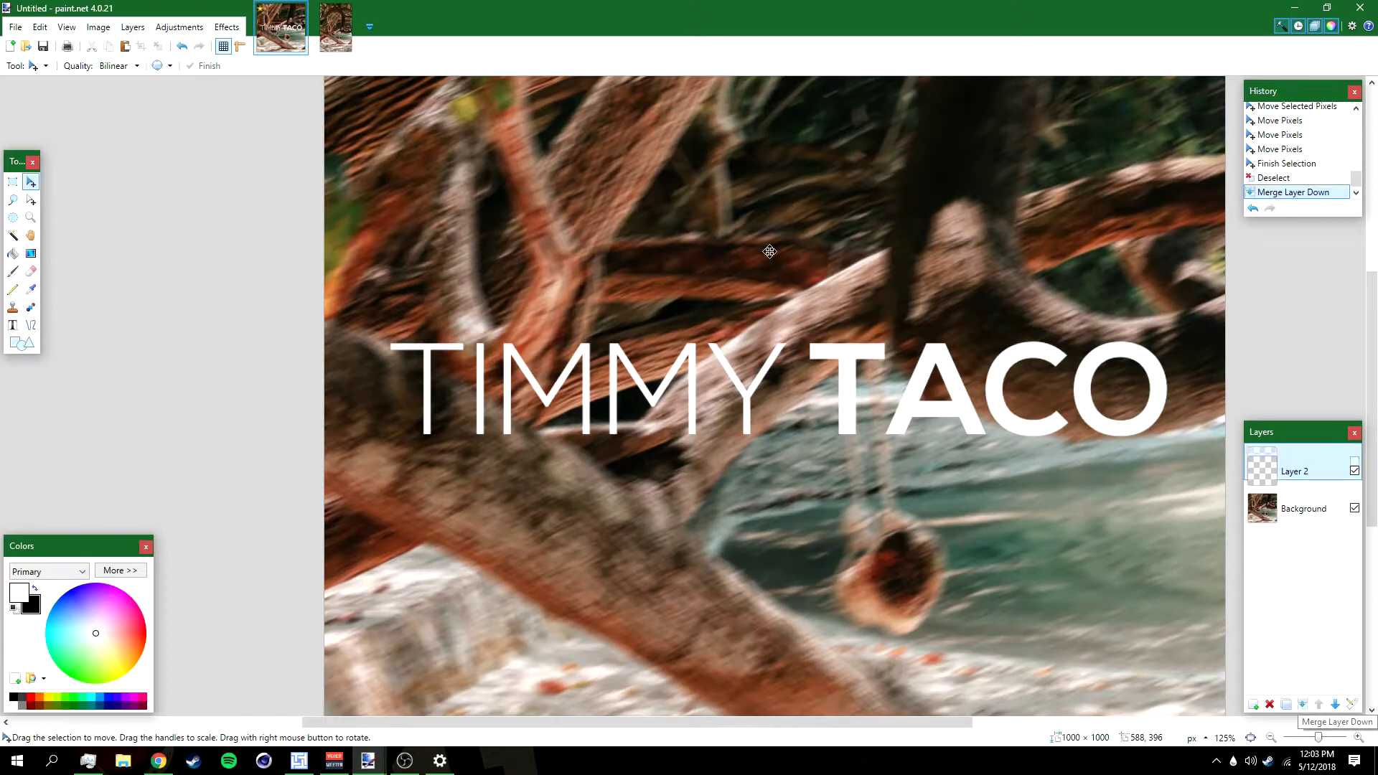
{"action": "left_click", "coordinate": [227, 26]}
{"action": "mouse_move", "coordinate": [333, 331]}
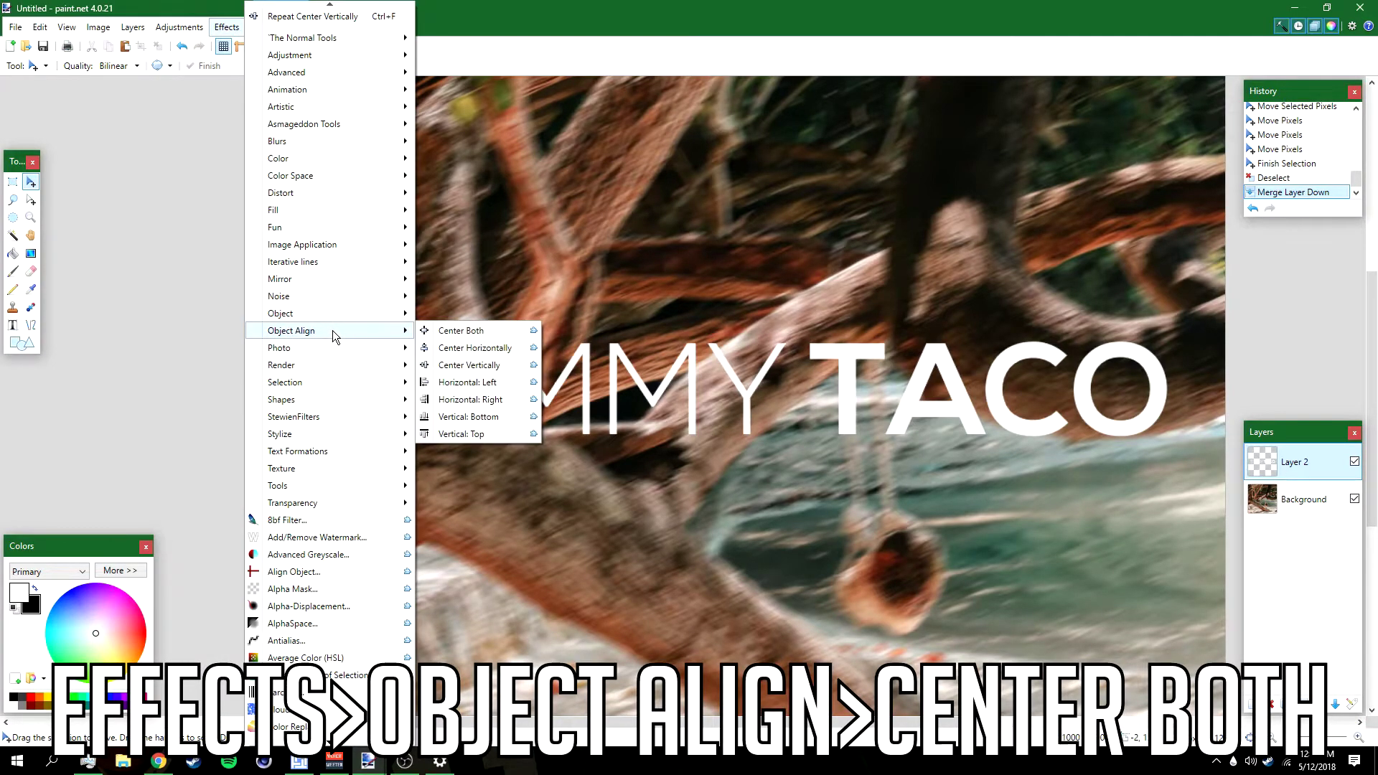
{"action": "left_click", "coordinate": [454, 329]}
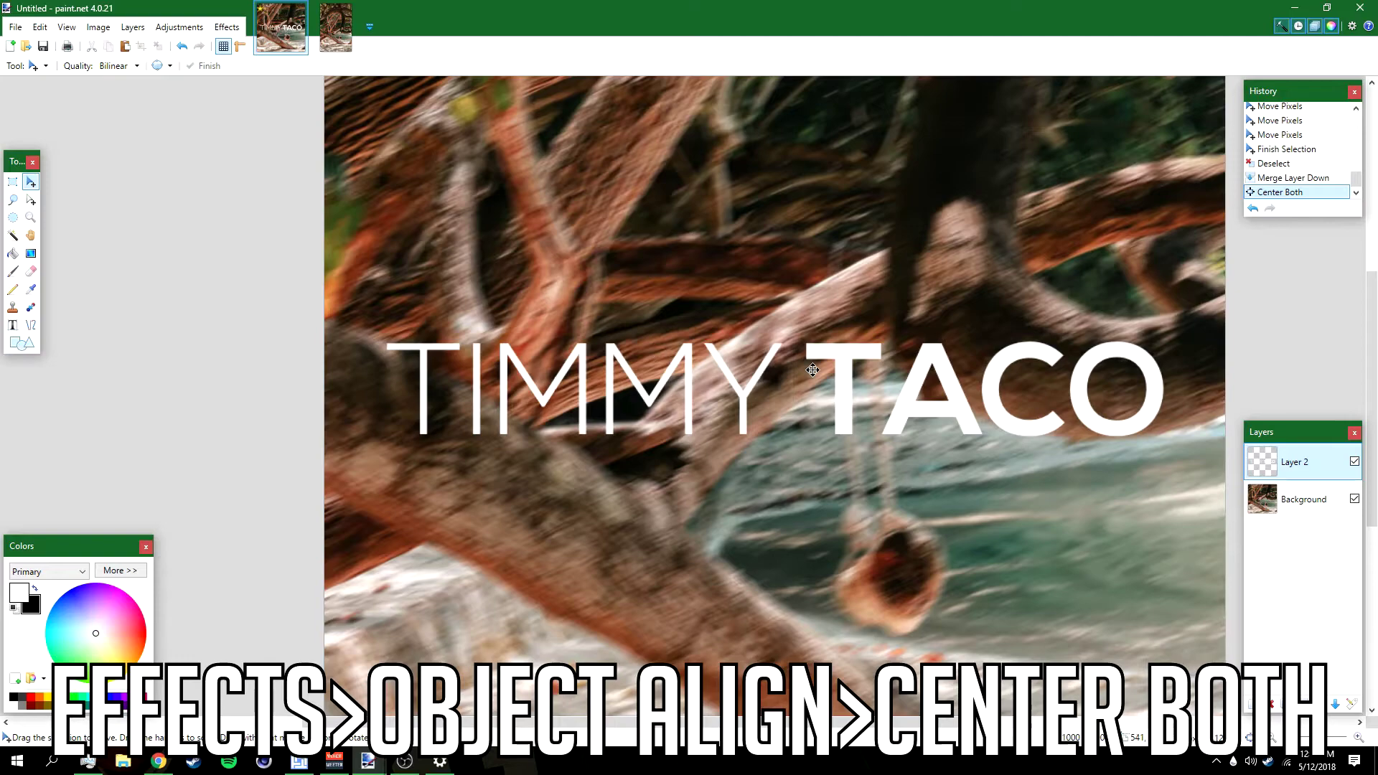
{"action": "key", "text": "ctrl+0"}
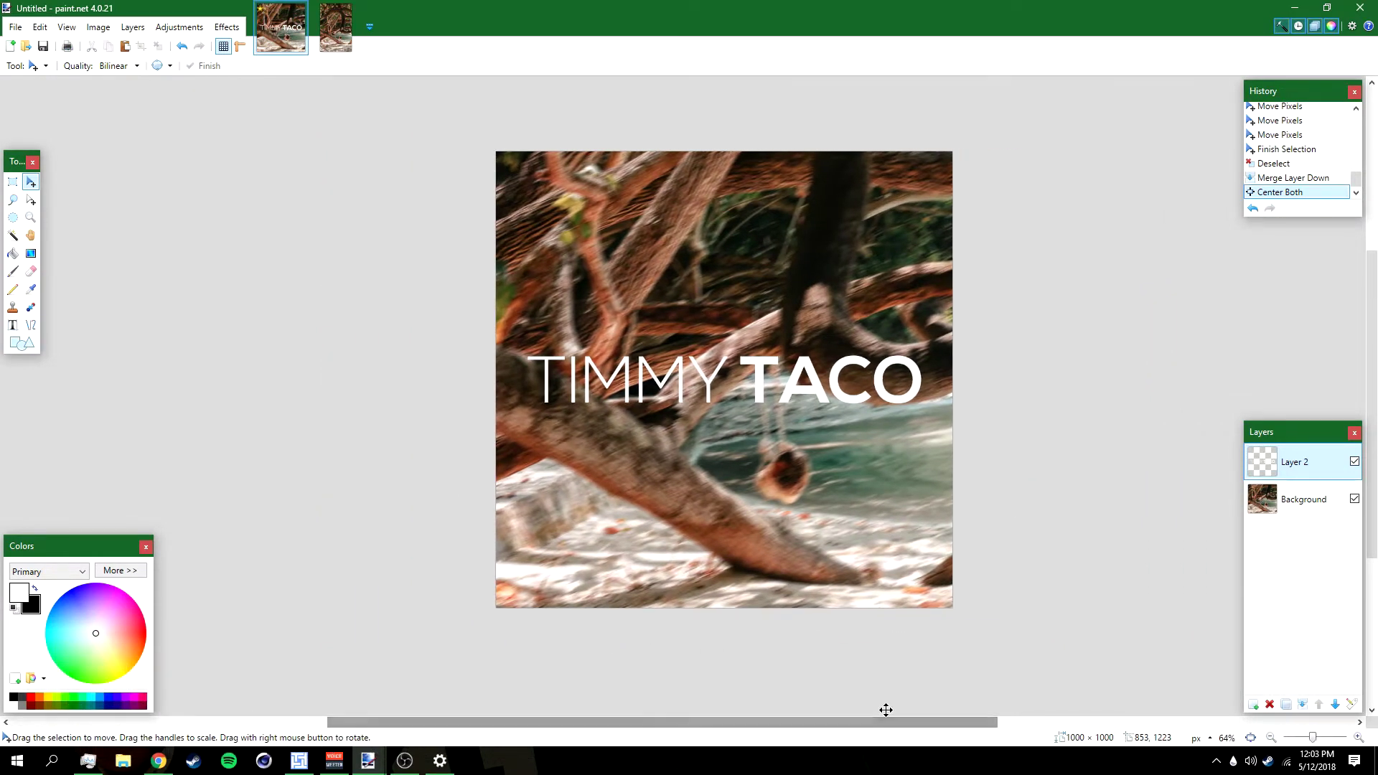
- Add a new layer and set the Shapes tool to a rectangle outline with brush width 4
{"action": "left_click", "coordinate": [1253, 704]}
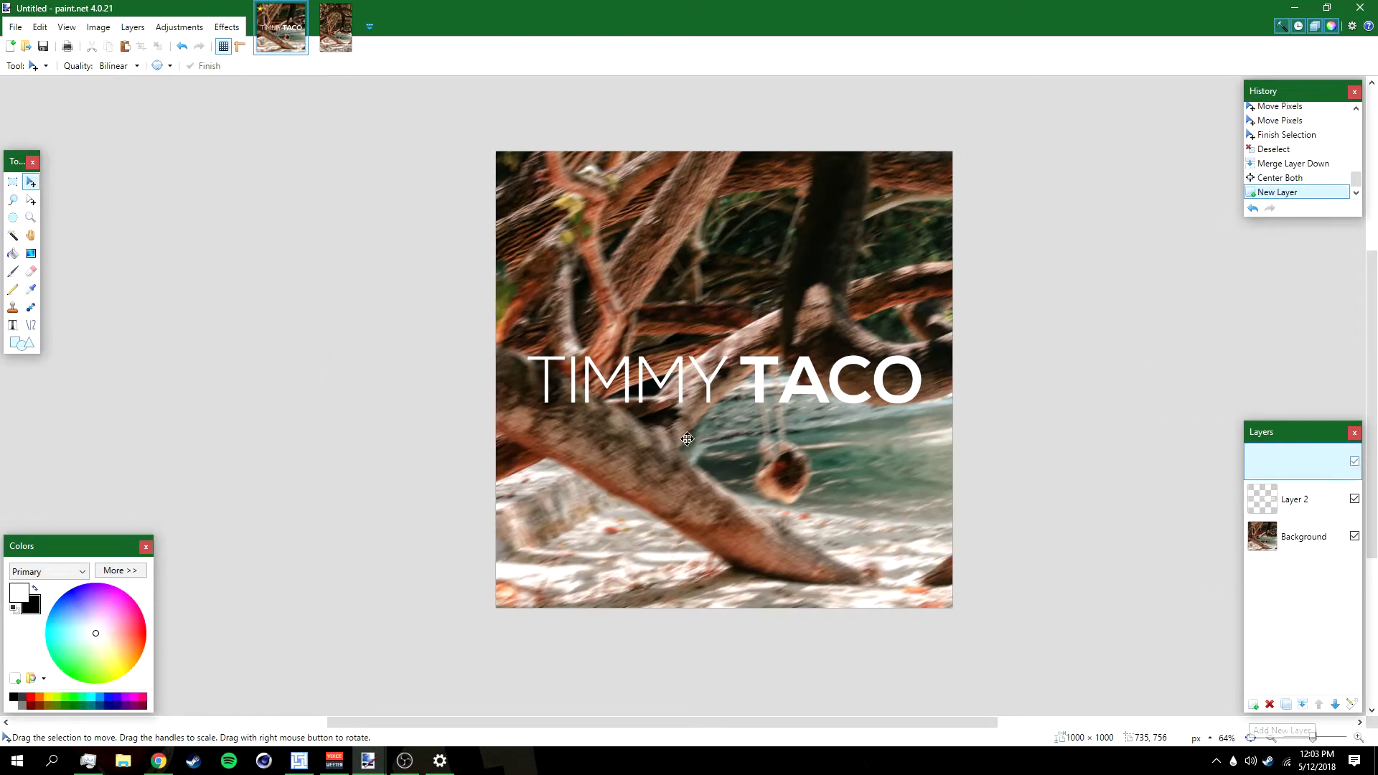
{"action": "left_click", "coordinate": [21, 346]}
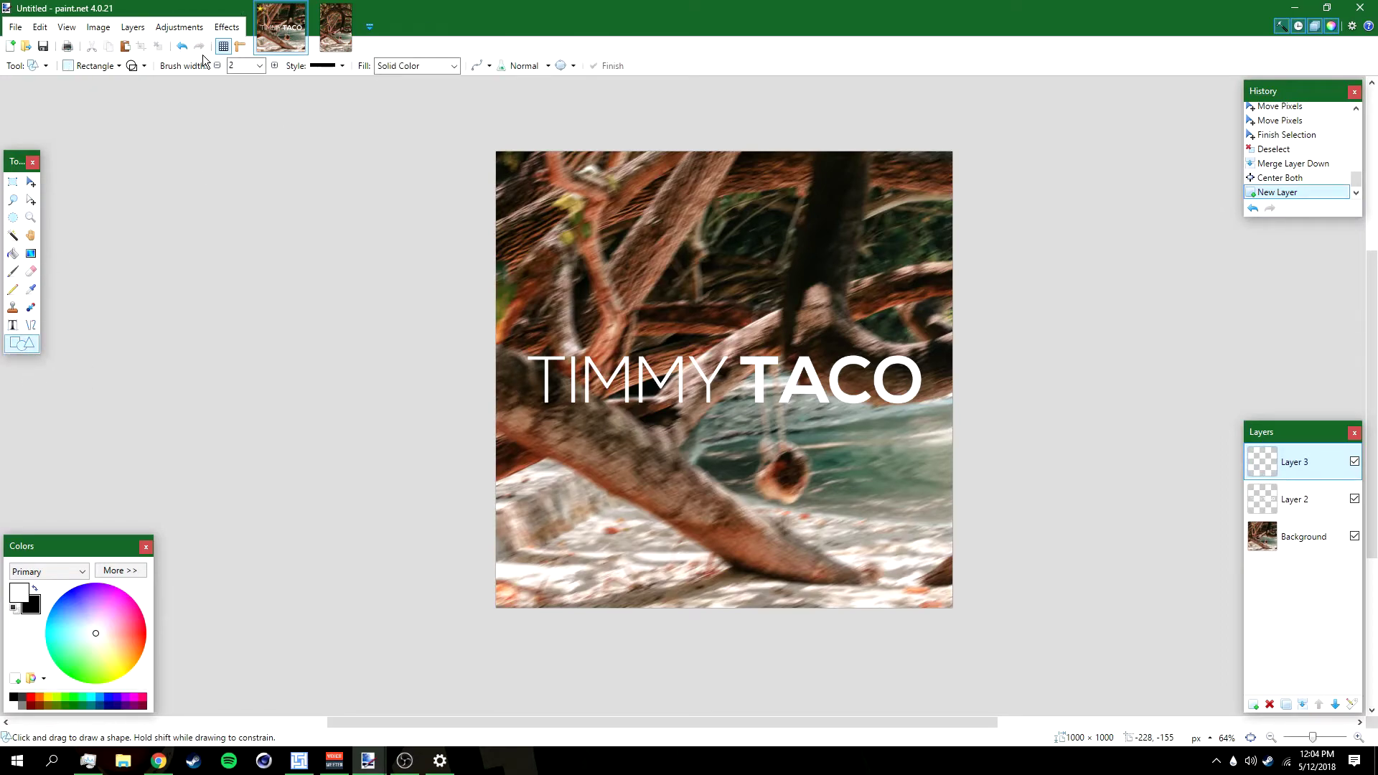
{"action": "left_click", "coordinate": [111, 69]}
{"action": "left_click", "coordinate": [111, 69]}
{"action": "left_click", "coordinate": [144, 66]}
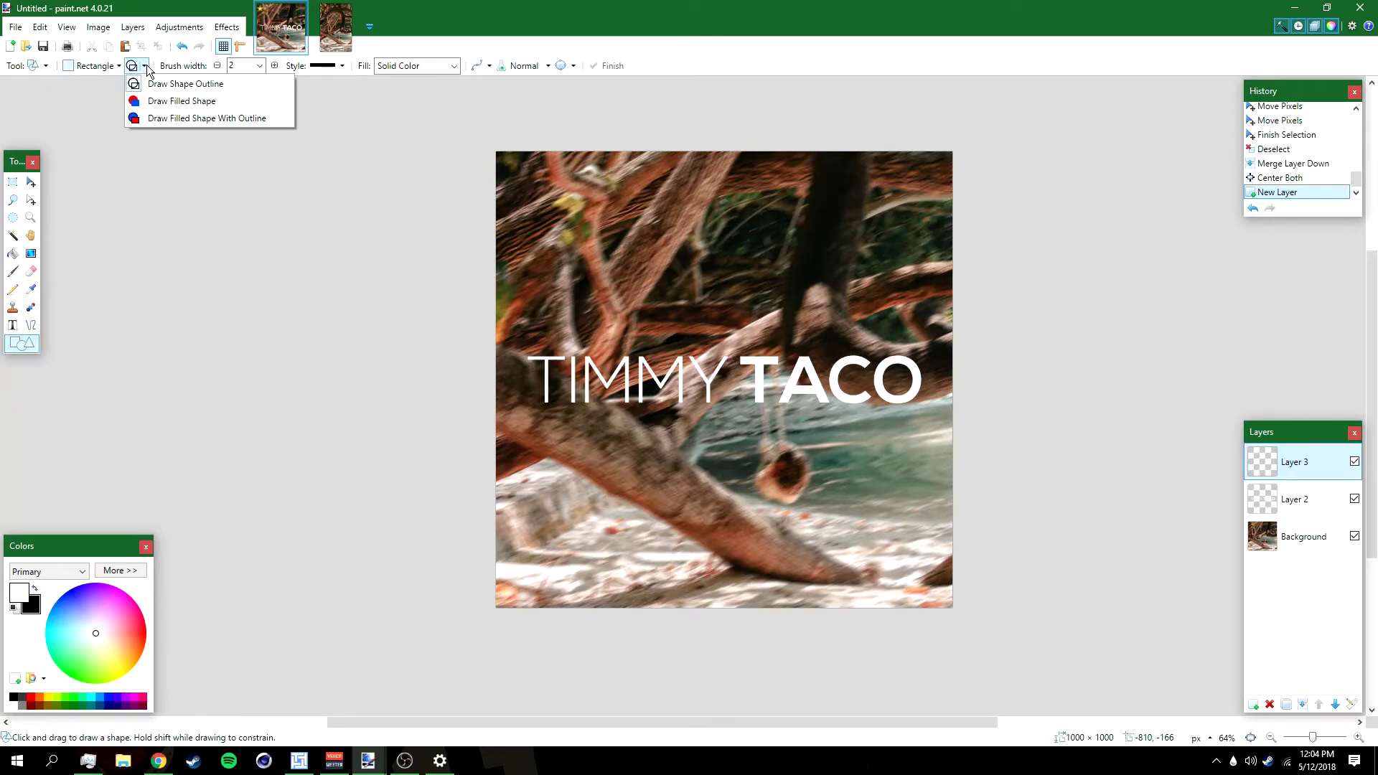
{"action": "left_click", "coordinate": [217, 84]}
{"action": "left_click", "coordinate": [260, 66]}
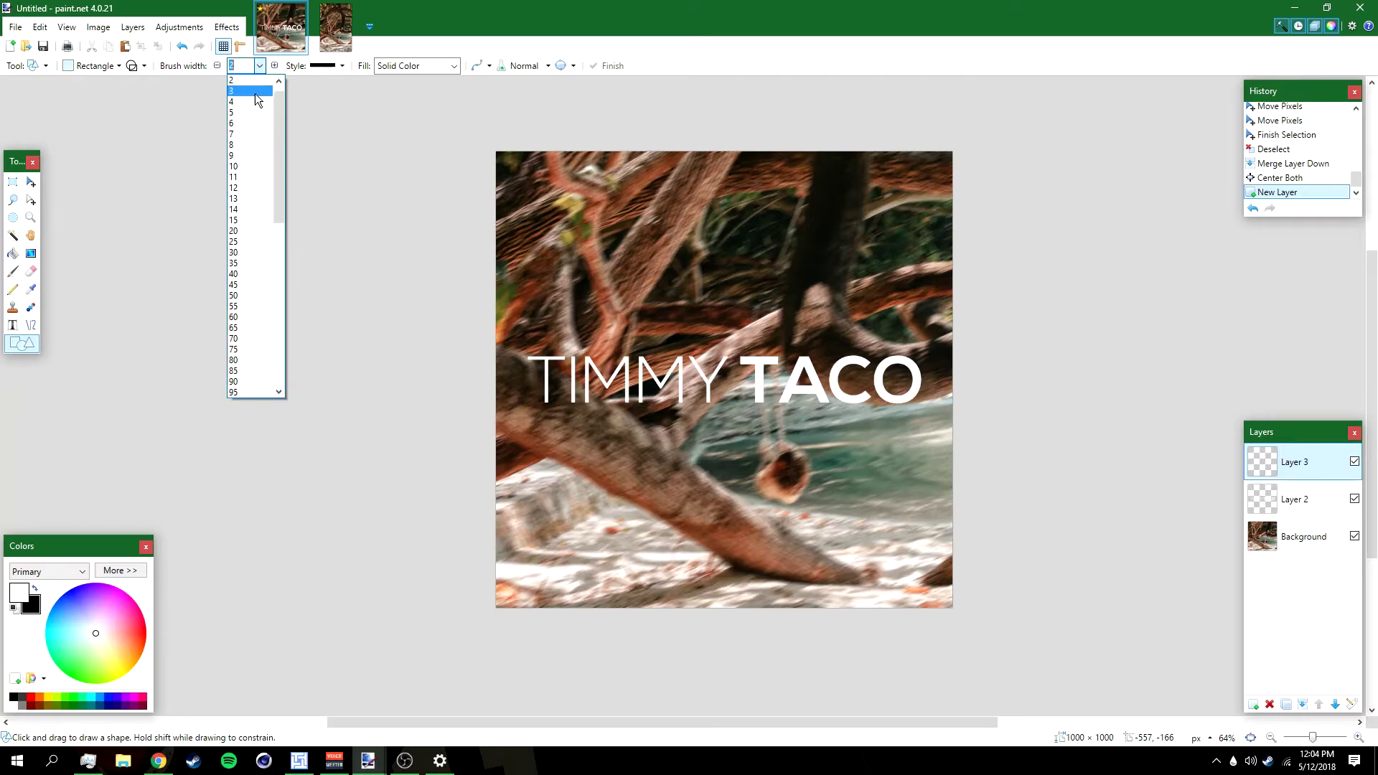
{"action": "left_click", "coordinate": [247, 102]}
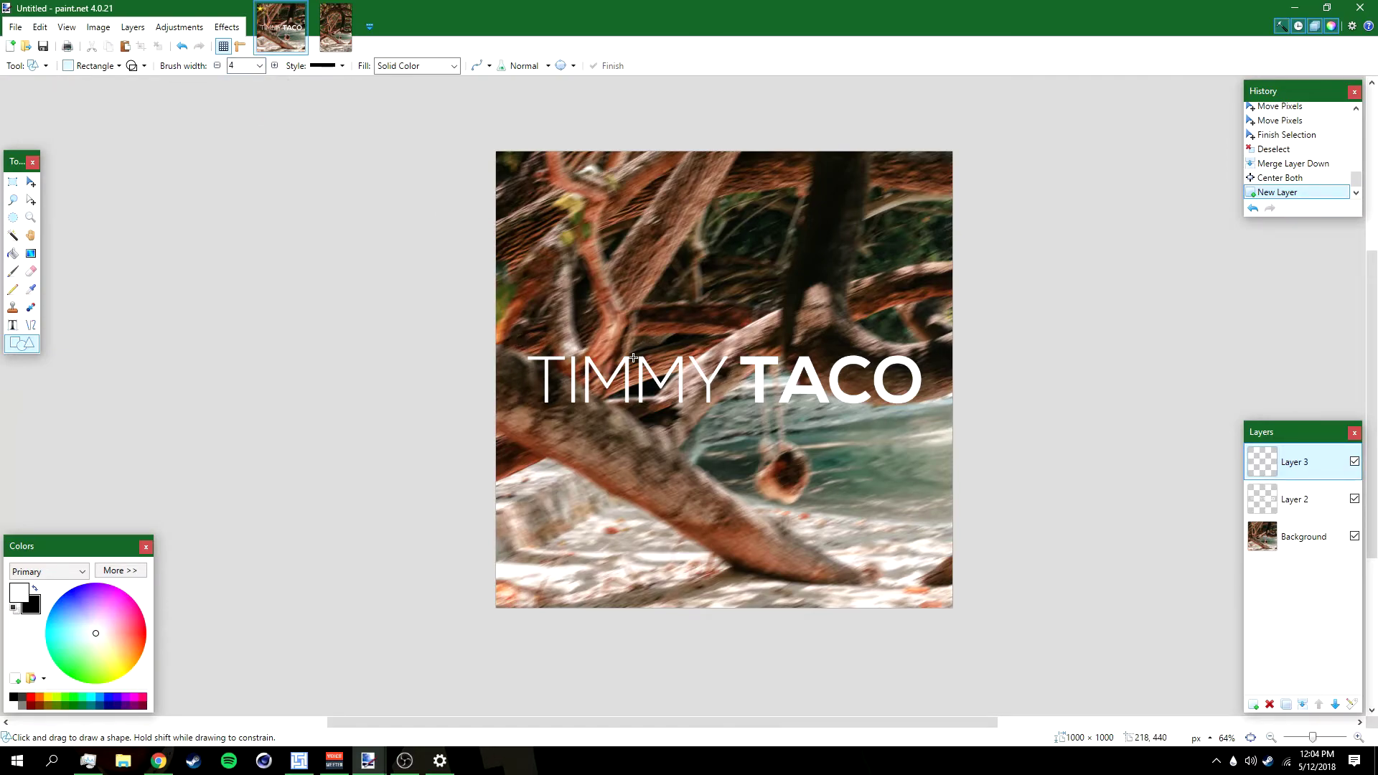
- Draw a rectangle outline around TIMMY TACO, trying widths 11 and 5 before settling on 4
{"action": "mouse_move", "coordinate": [517, 338]}
{"action": "left_mouse_down"}
{"action": "mouse_move", "coordinate": [642, 375]}
{"action": "mouse_move", "coordinate": [824, 383]}
{"action": "mouse_move", "coordinate": [938, 417]}
{"action": "left_mouse_up"}
{"action": "left_click", "coordinate": [259, 66]}
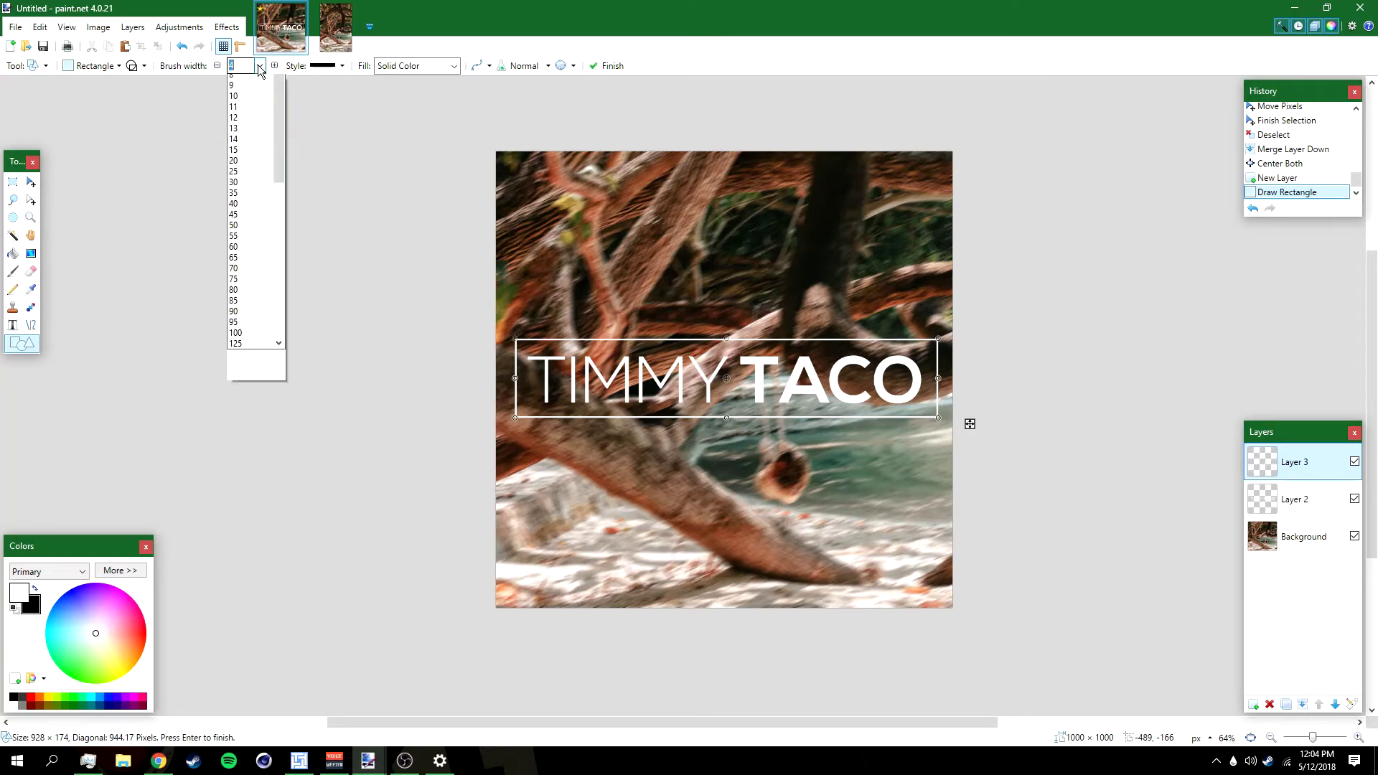
{"action": "left_click", "coordinate": [259, 161]}
{"action": "left_click", "coordinate": [259, 65]}
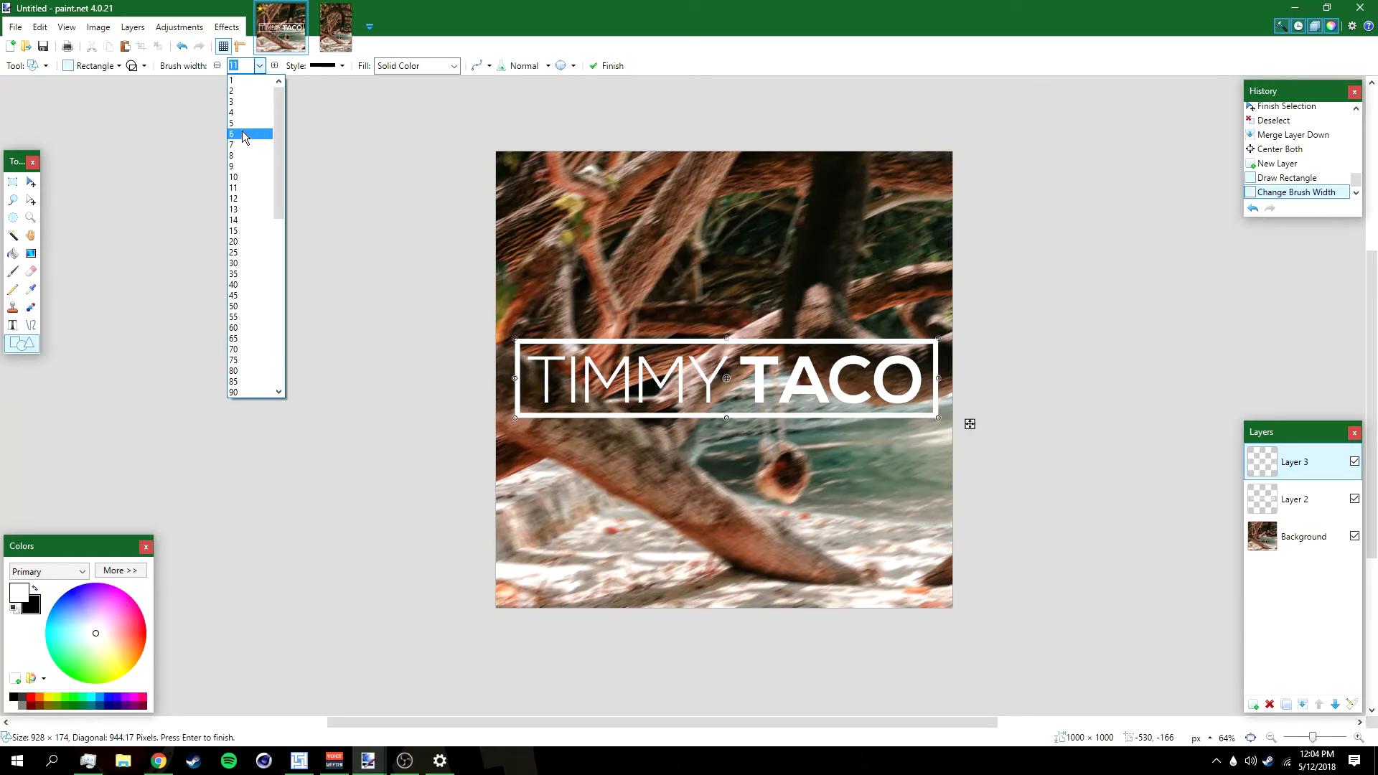
{"action": "left_click", "coordinate": [242, 112]}
{"action": "left_click", "coordinate": [257, 65]}
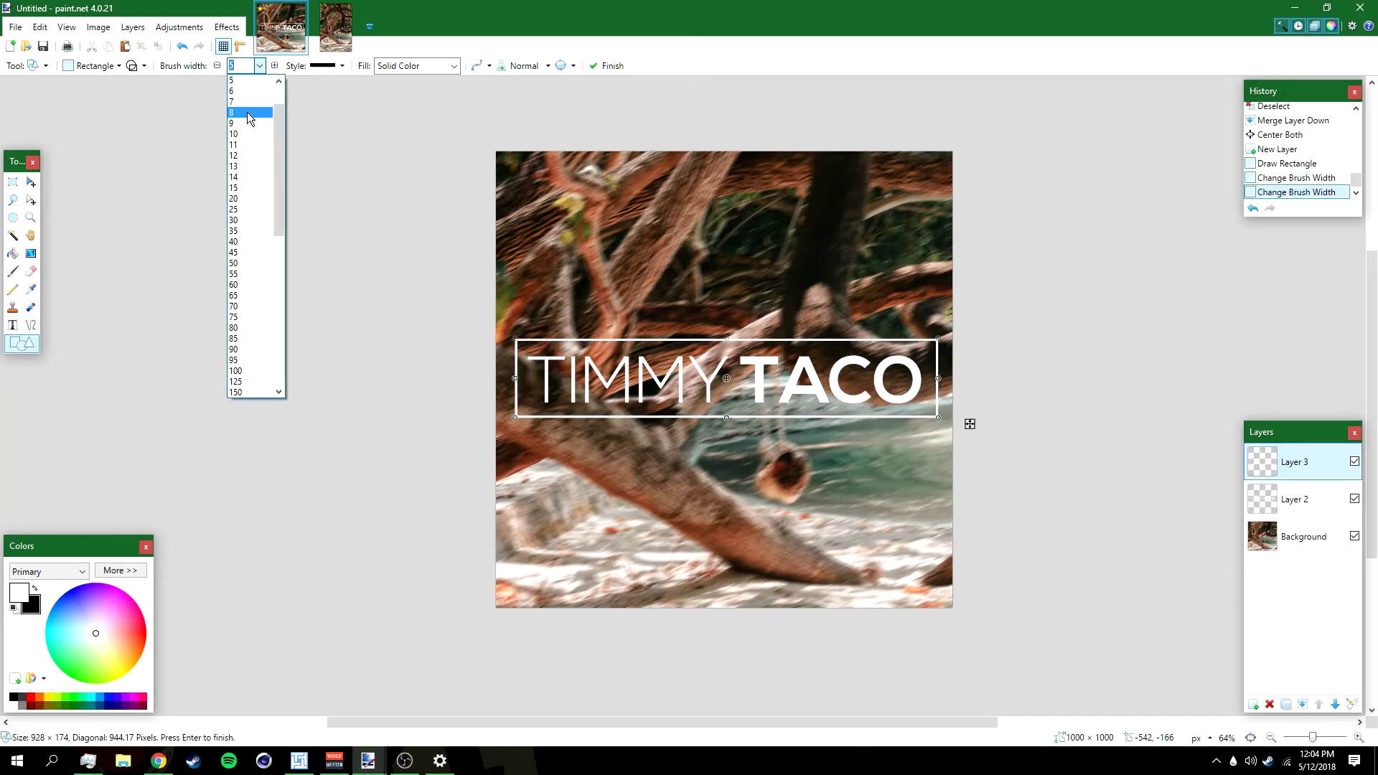
{"action": "left_click", "coordinate": [242, 104]}
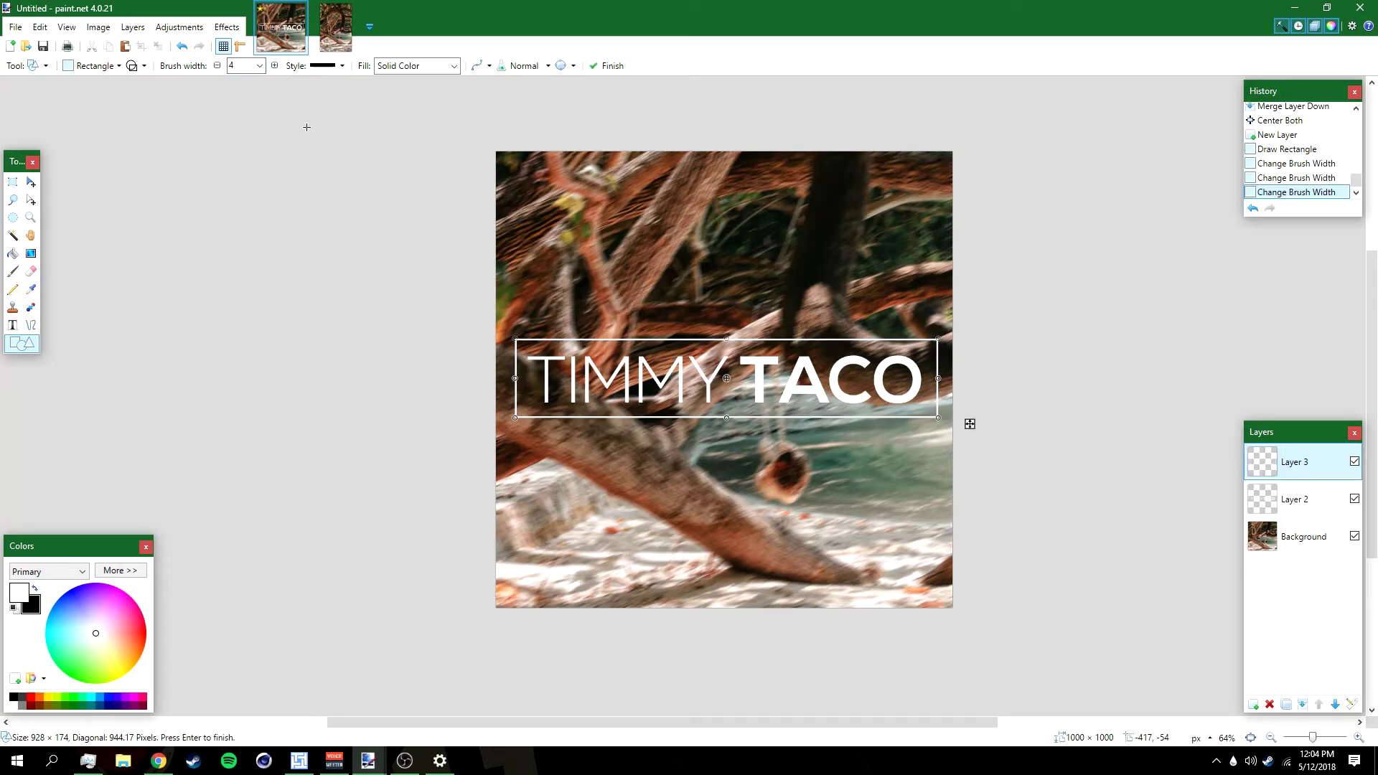
- Centre the rectangle outline with Object Align > Center Both, then zoom out to check it
{"action": "left_click", "coordinate": [226, 28]}
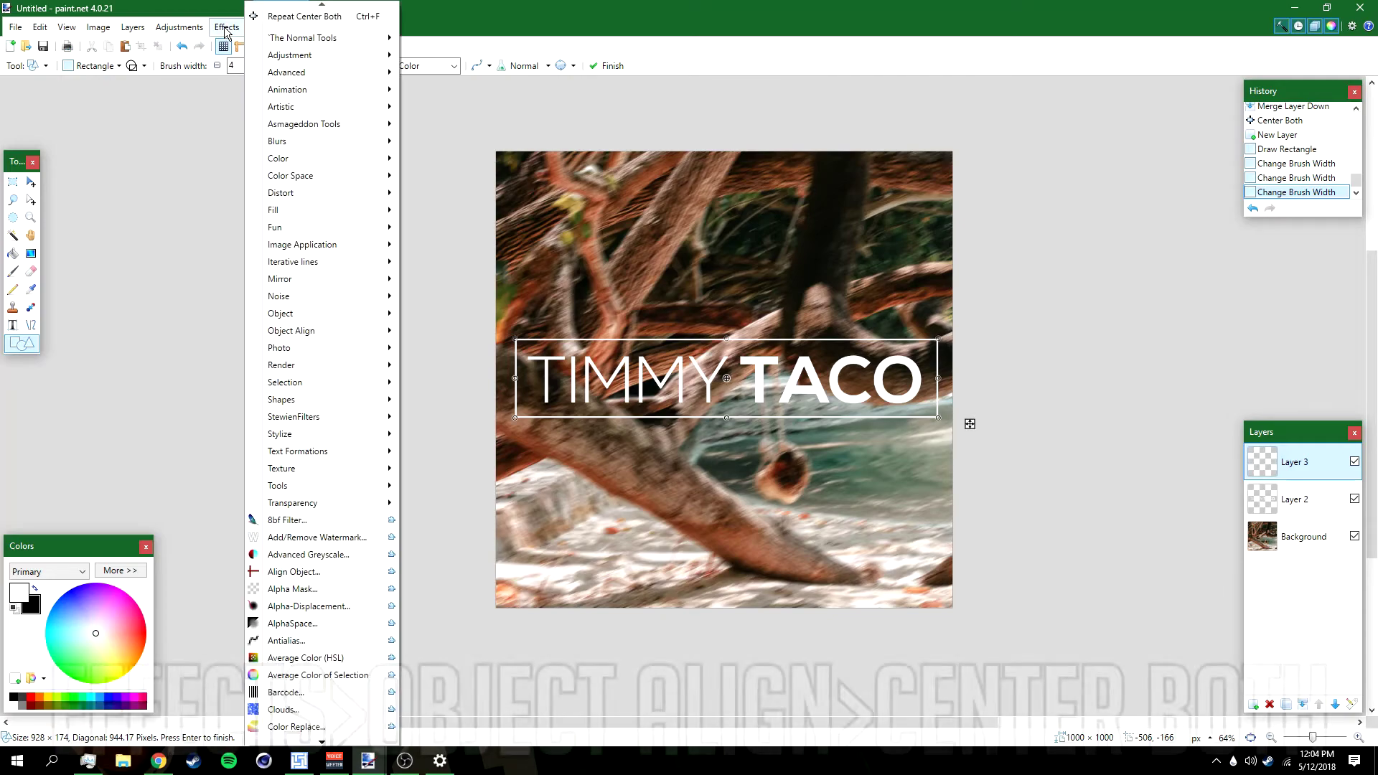
{"action": "mouse_move", "coordinate": [281, 330]}
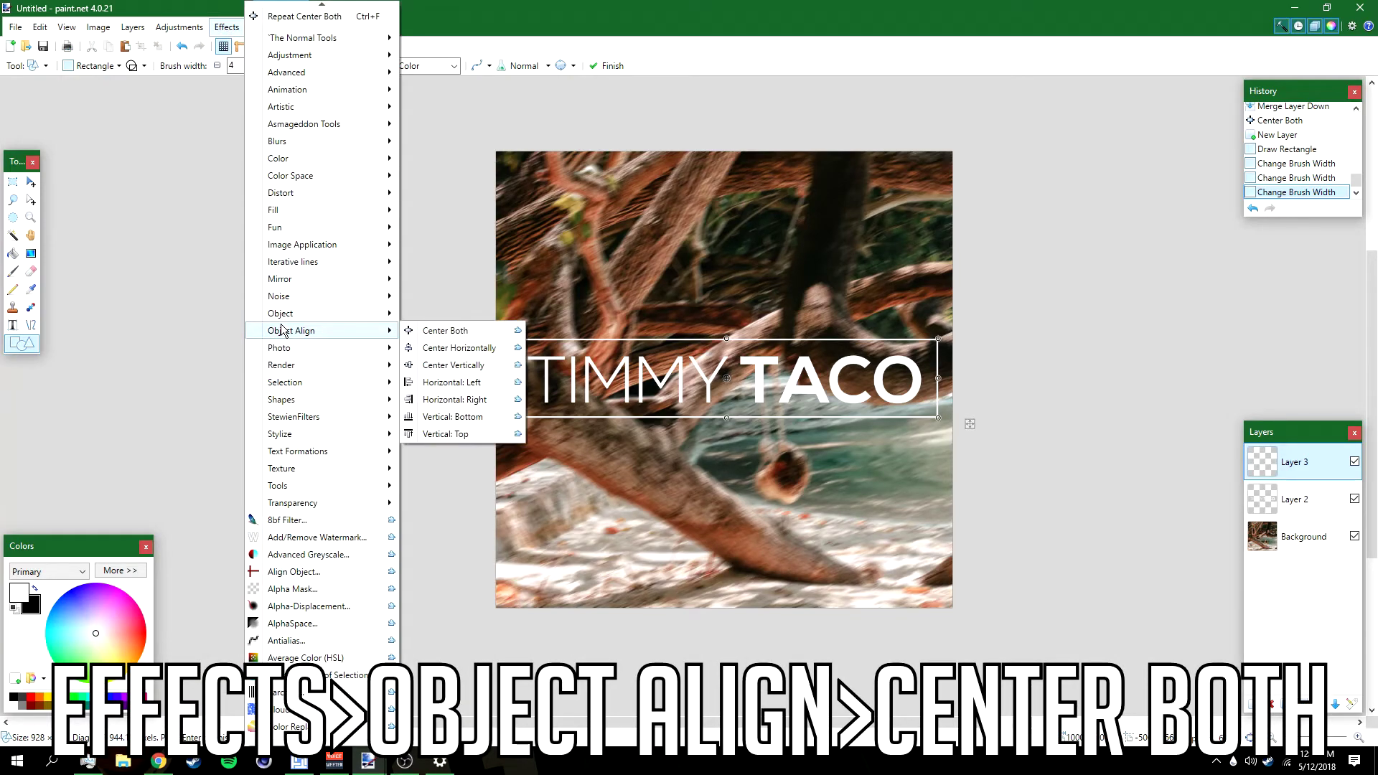
{"action": "left_click", "coordinate": [415, 333]}
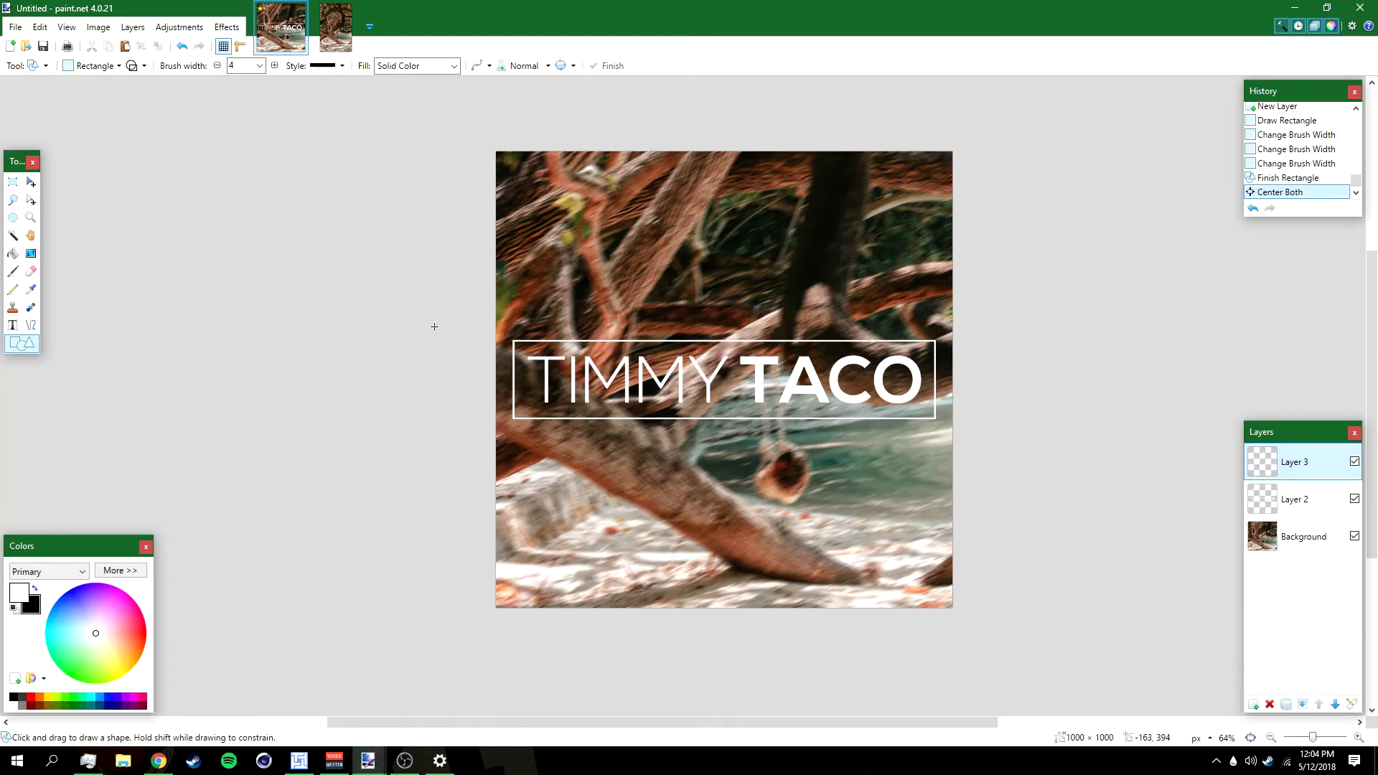
{"action": "scroll", "coordinate": [435, 327], "scroll_direction": "down", "scroll_amount": 2}
{"action": "left_click_drag", "start_coordinate": [751, 727], "coordinate": [794, 717]}
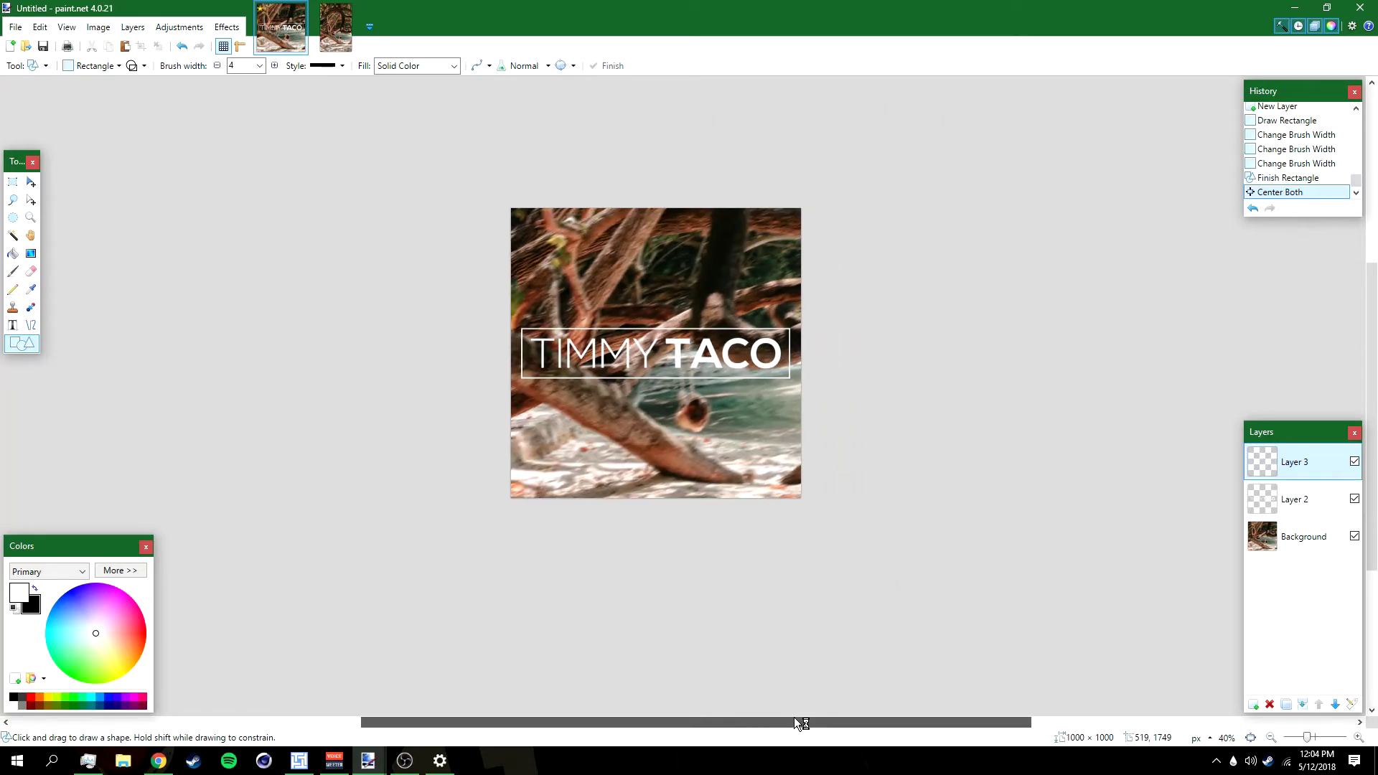
{"action": "scroll", "coordinate": [779, 426], "scroll_direction": "up", "scroll_amount": 1}
{"action": "scroll", "coordinate": [770, 416], "scroll_direction": "down", "scroll_amount": 1}
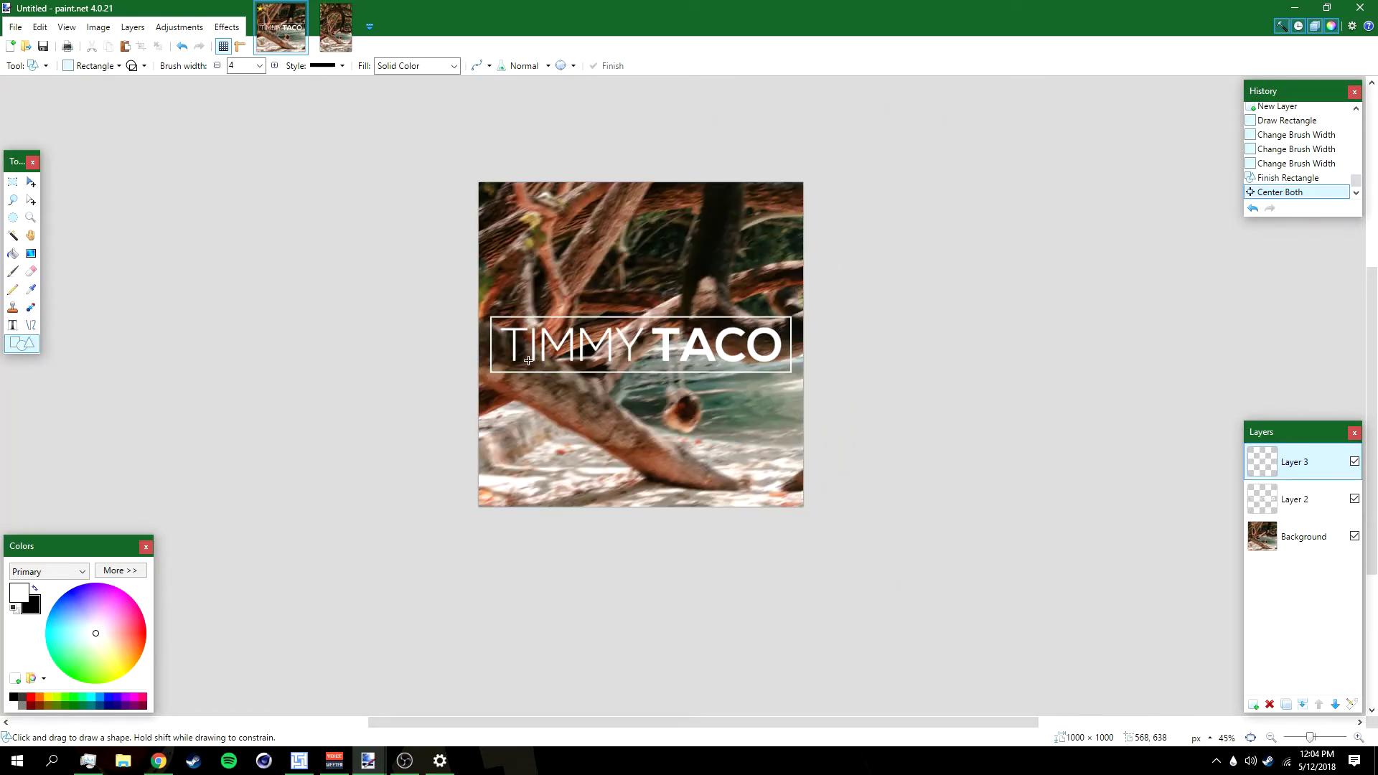
{"action": "left_click", "coordinate": [31, 183]}
- Save the image as 'profile picture' PNG in Pictures, flattening it to one layer
{"action": "left_click", "coordinate": [21, 34]}
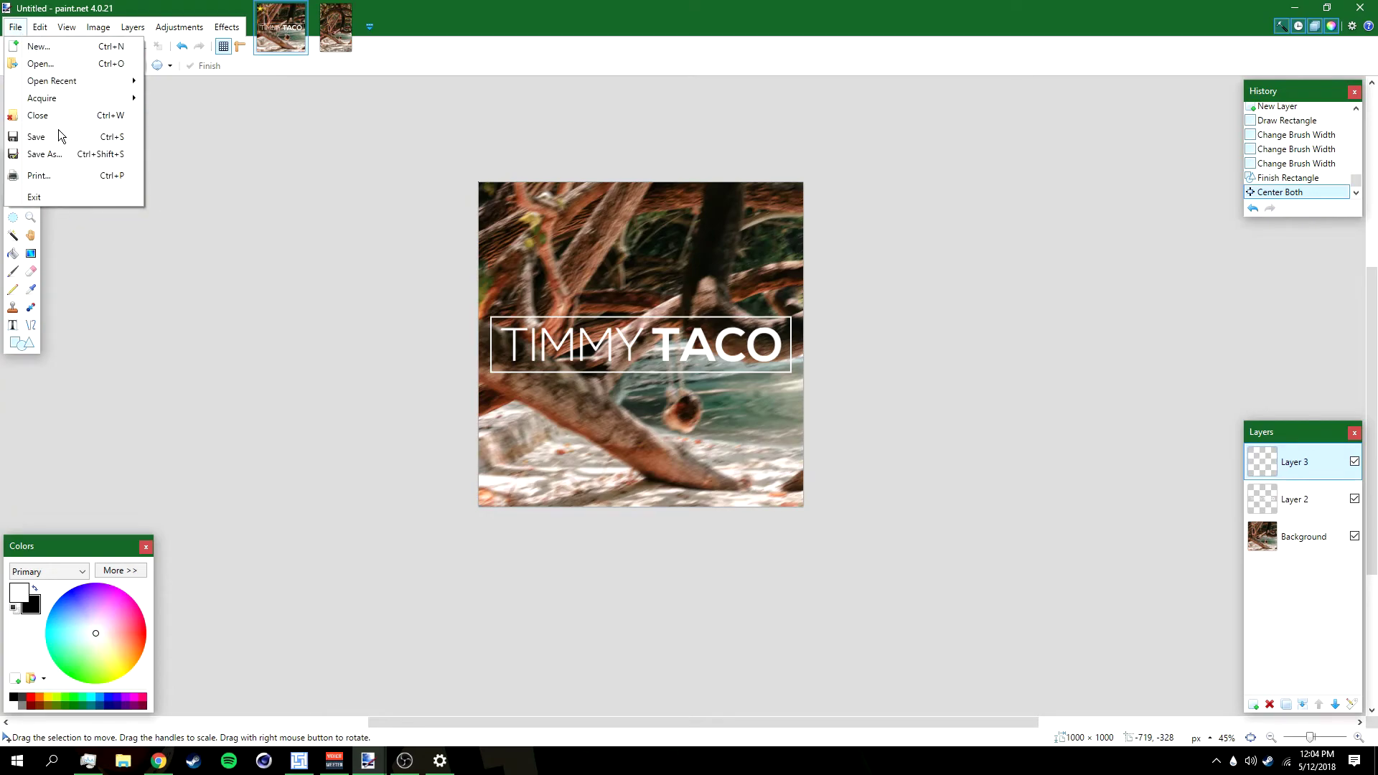
{"action": "left_click", "coordinate": [60, 149]}
{"action": "left_click", "coordinate": [59, 429]}
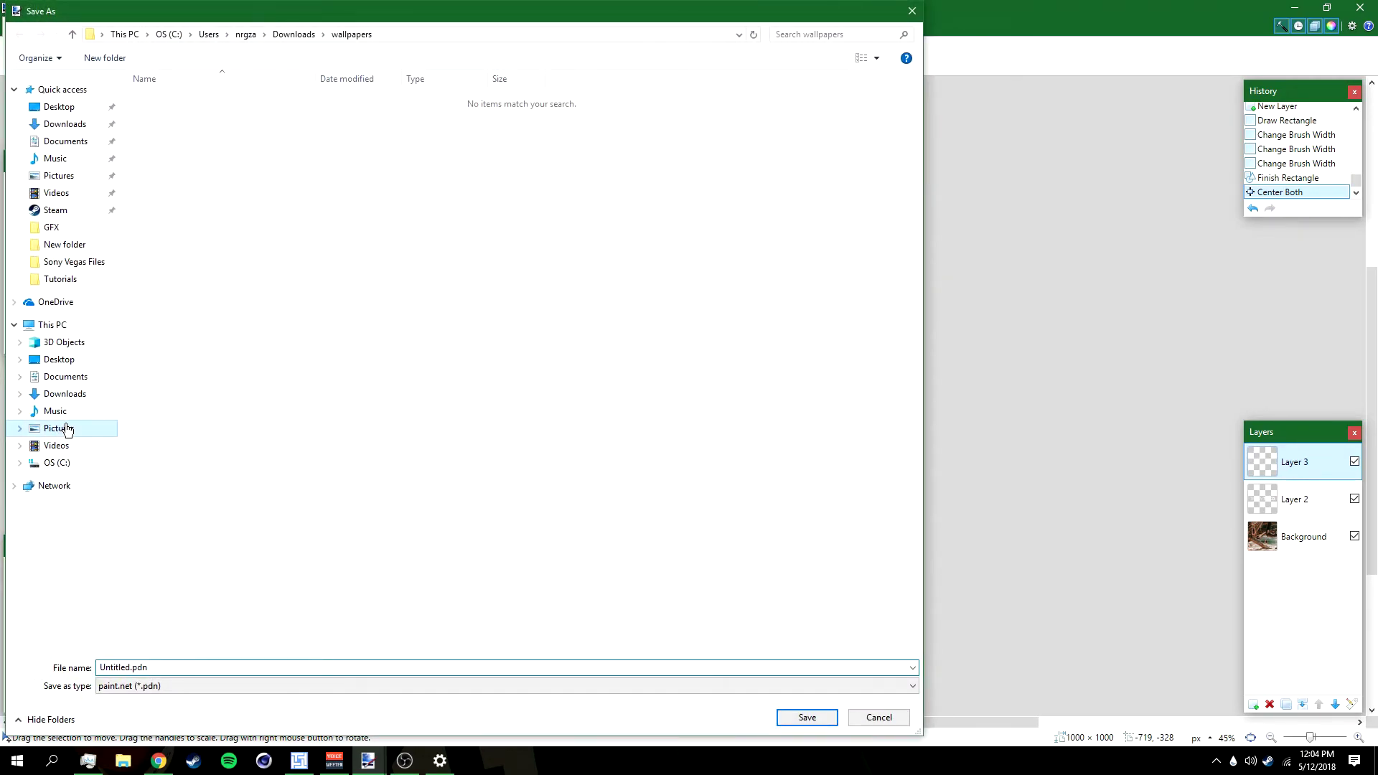
{"action": "left_click", "coordinate": [370, 685]}
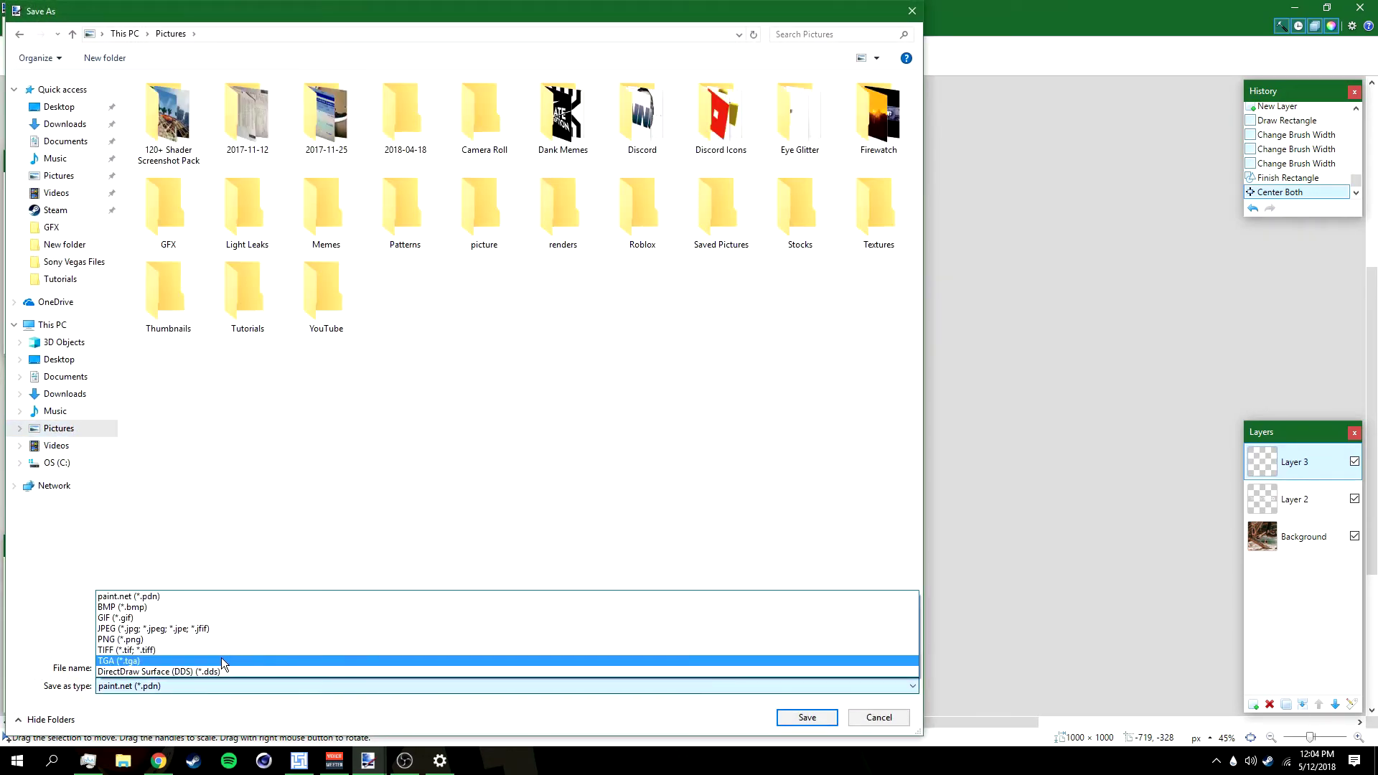
{"action": "left_click", "coordinate": [173, 635]}
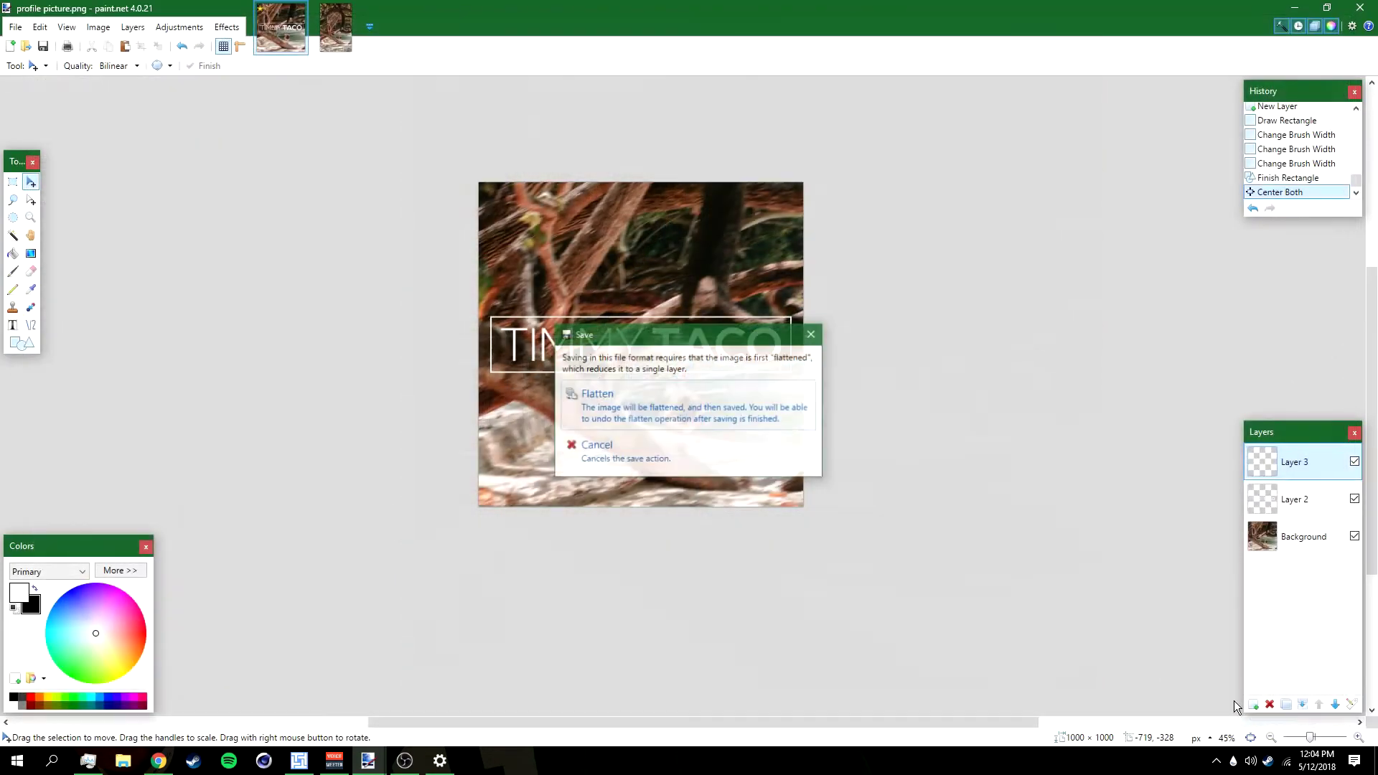
{"action": "left_click", "coordinate": [727, 411]}
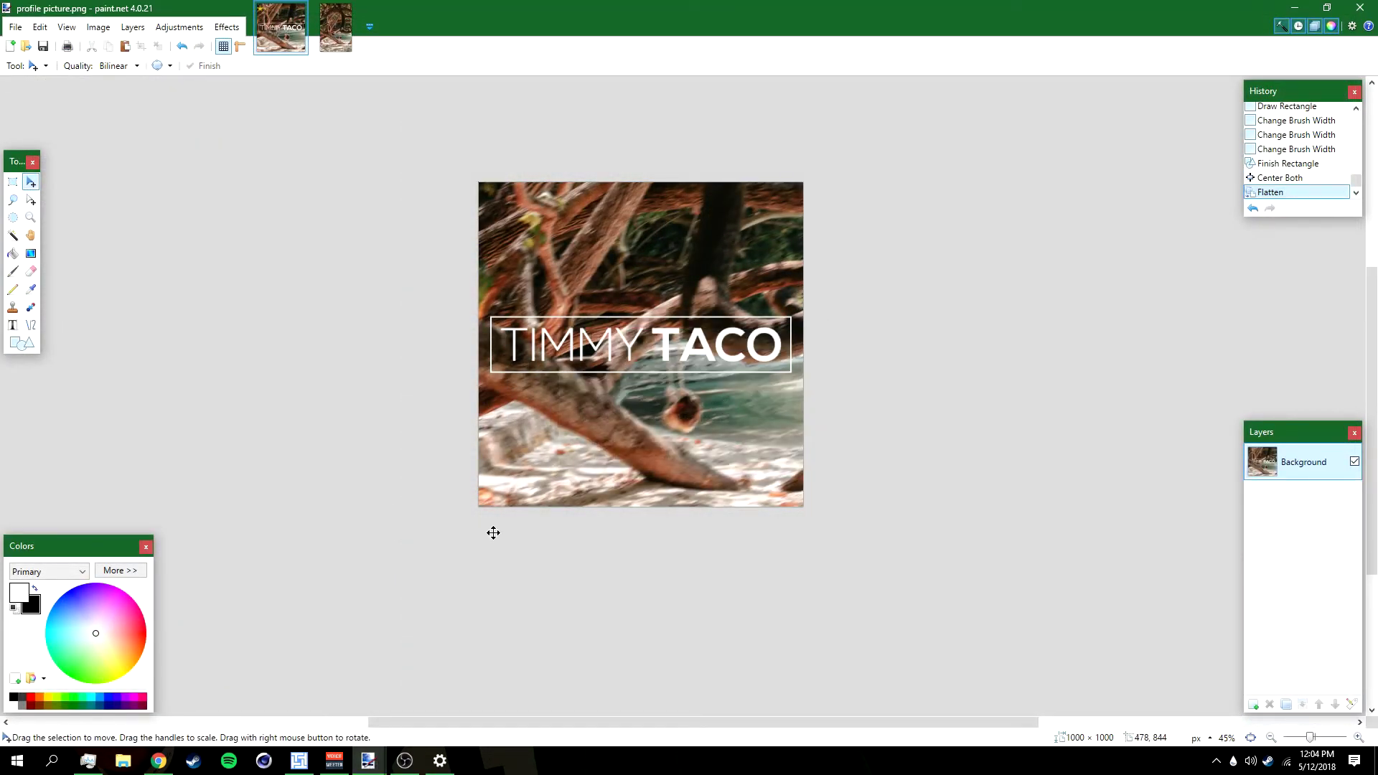